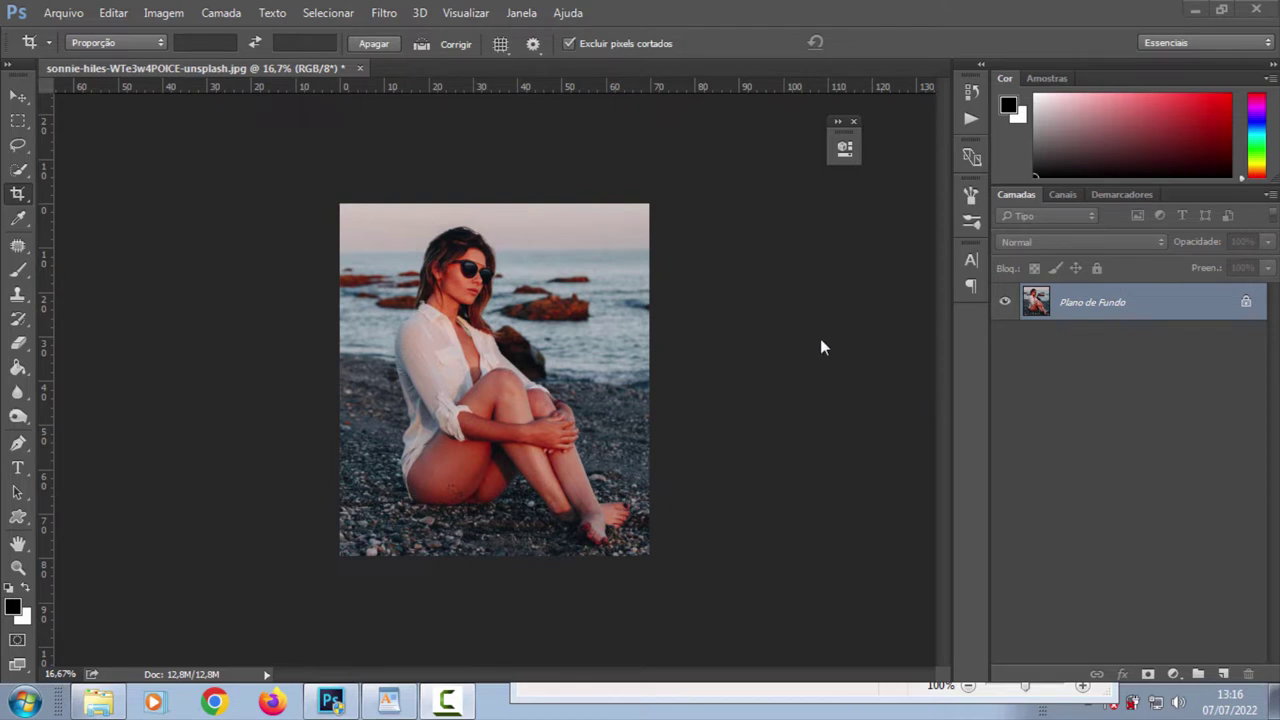
Resample the portrait to 800 × 911 px at 150 pixels per inch, proportions linked.
click(160, 14)
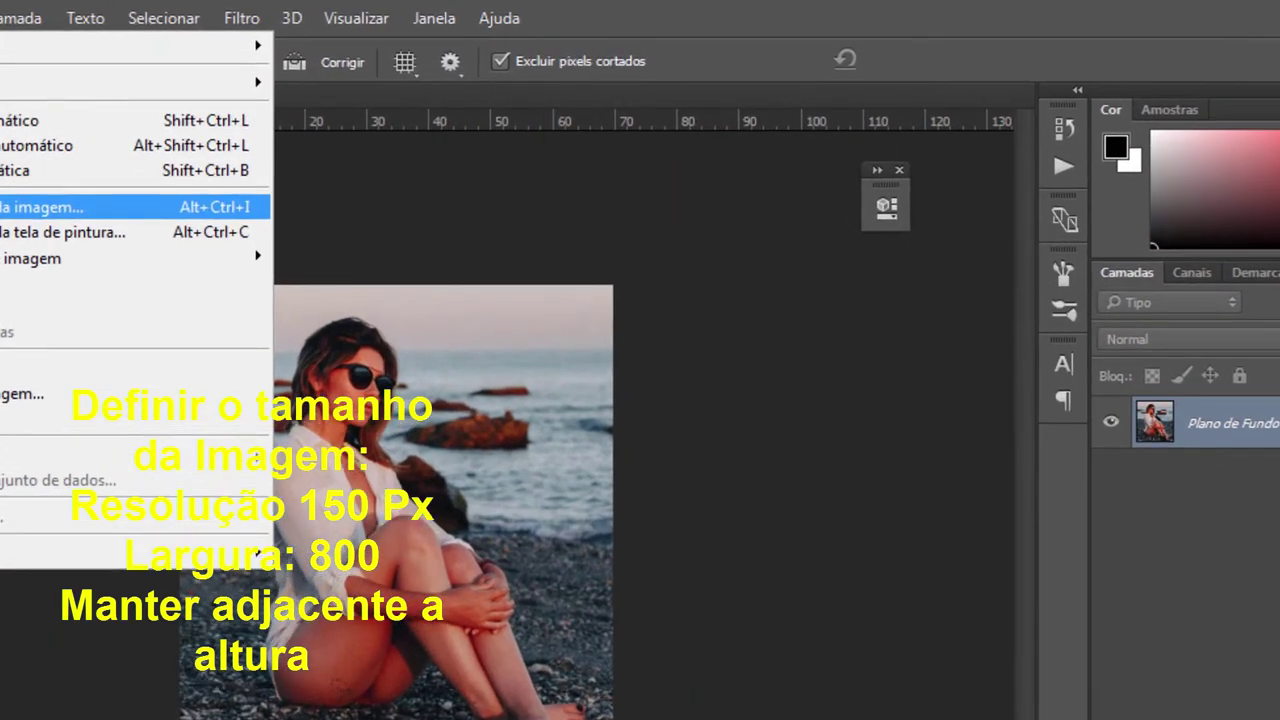
click(210, 147)
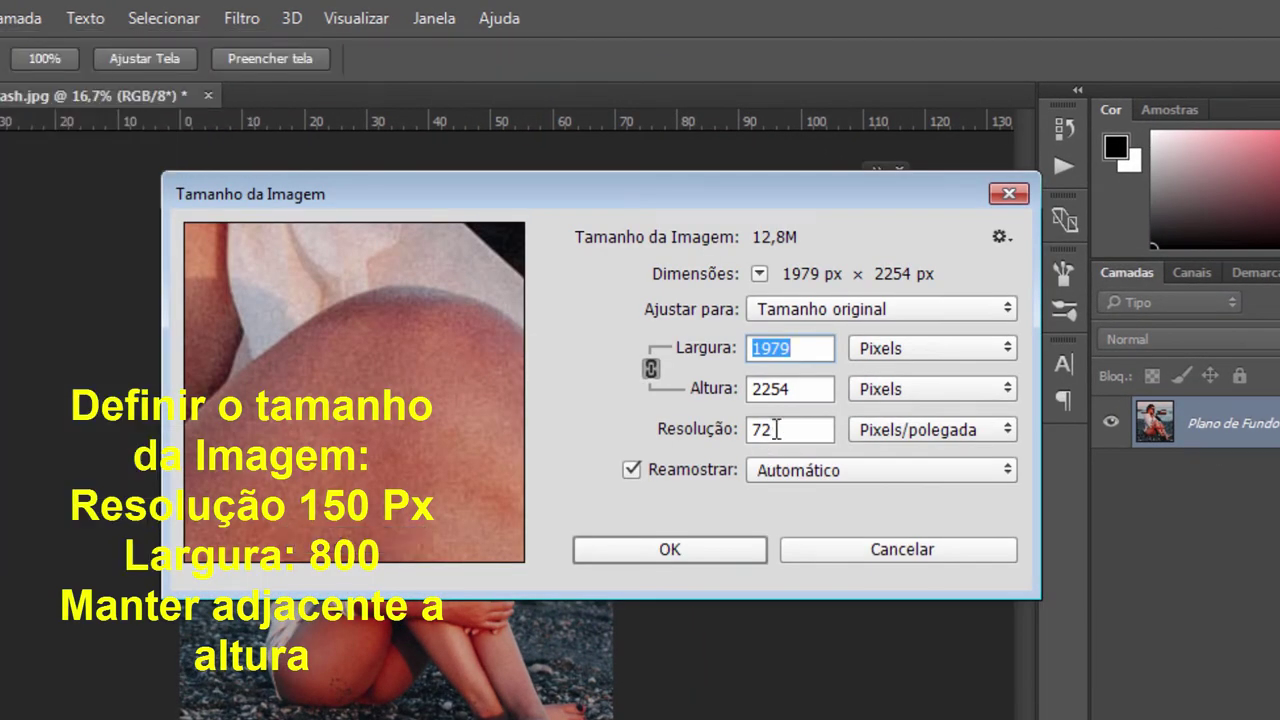
drag(776, 429, 750, 428)
text(1)
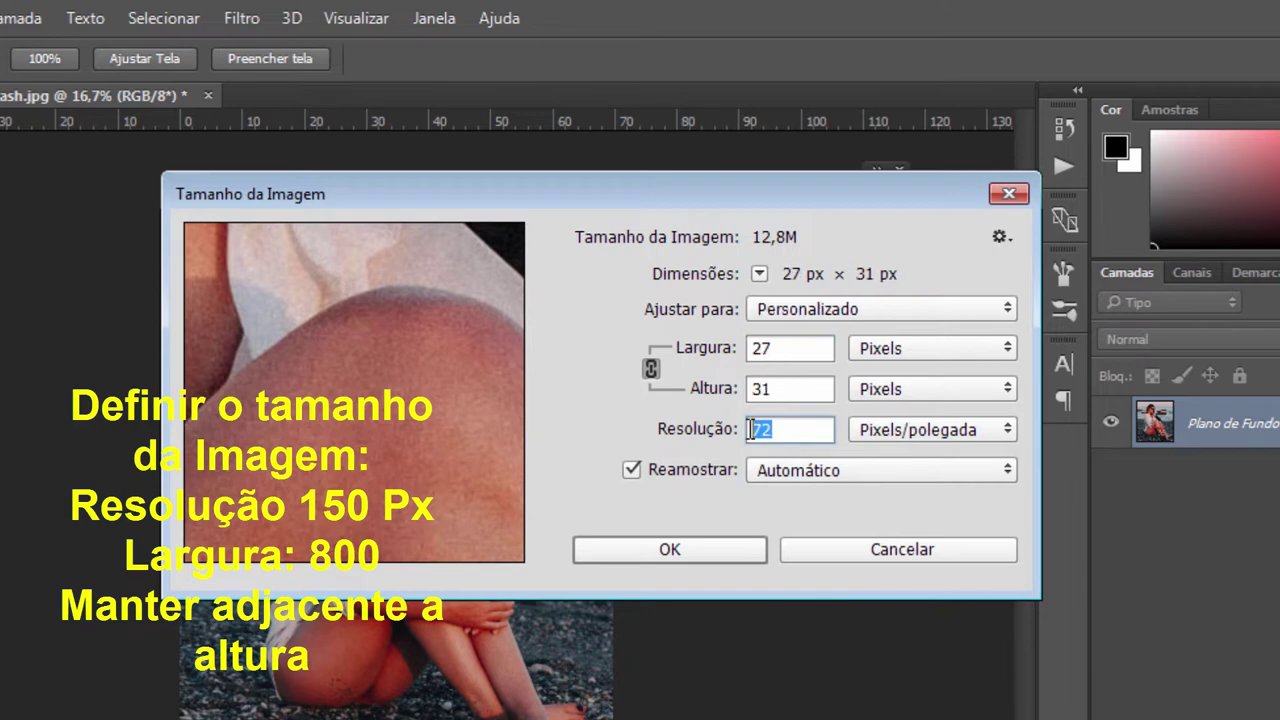
text(50)
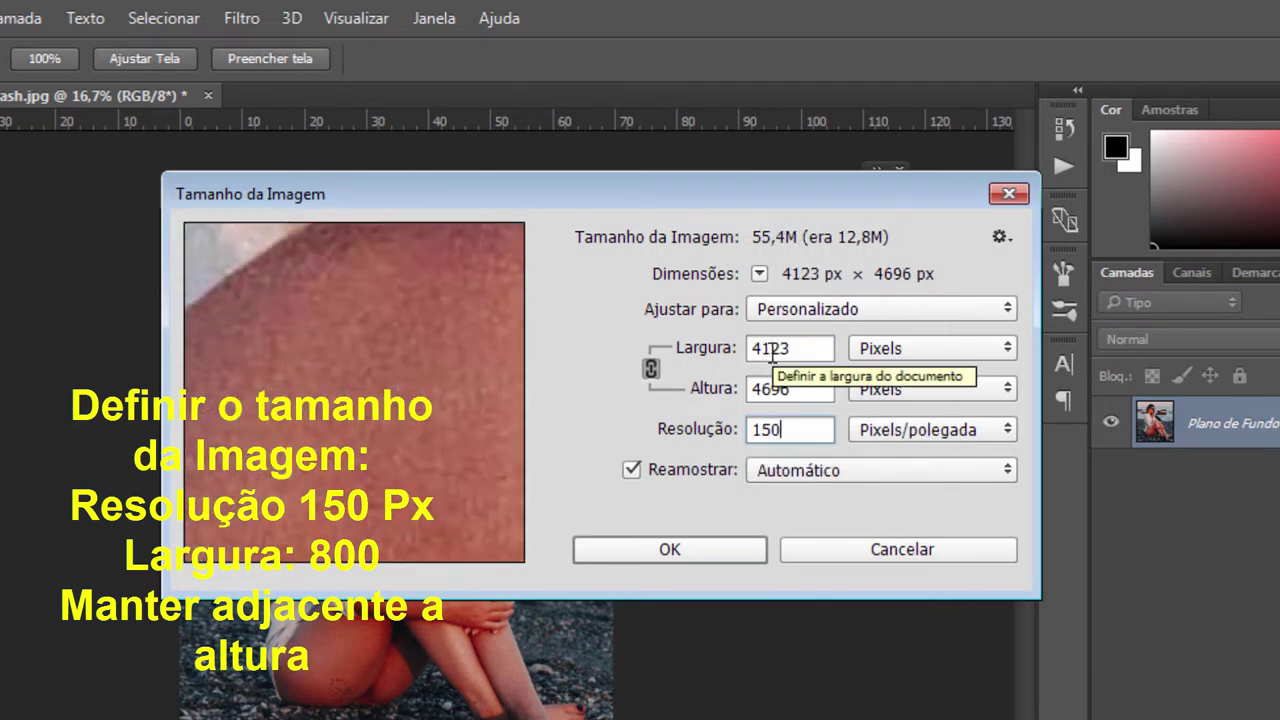
drag(790, 347, 749, 347)
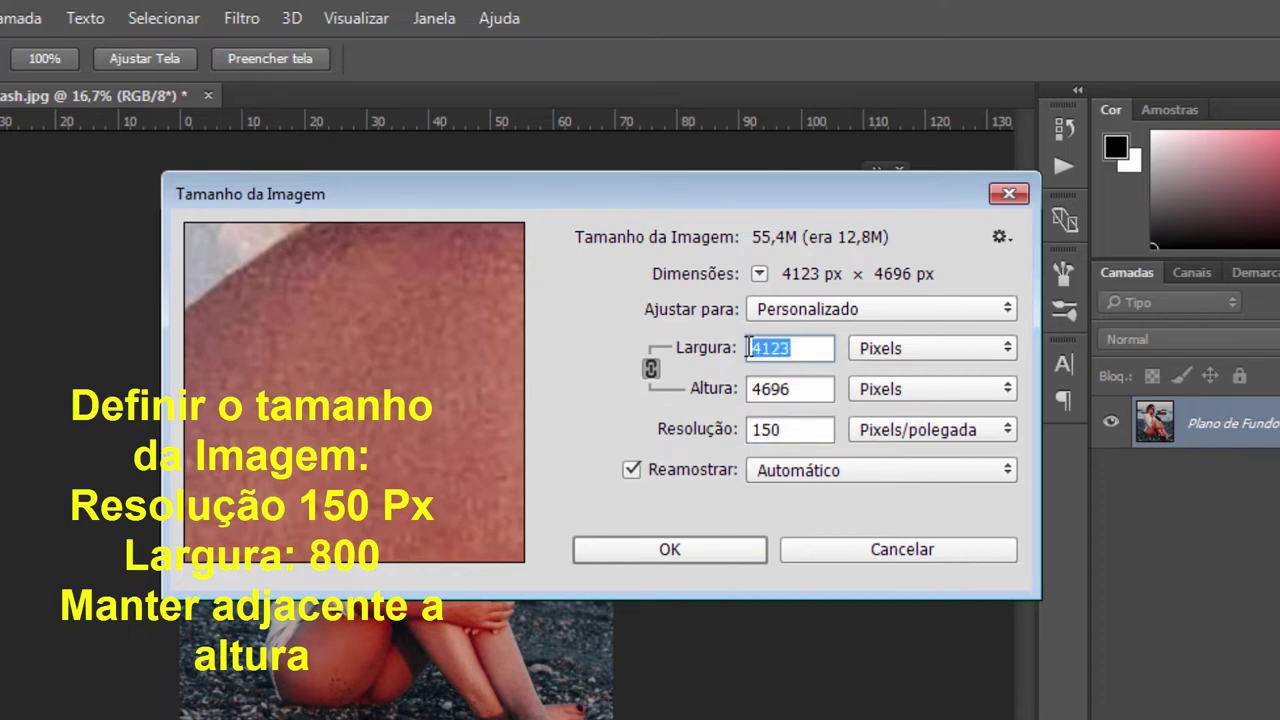
text(800)
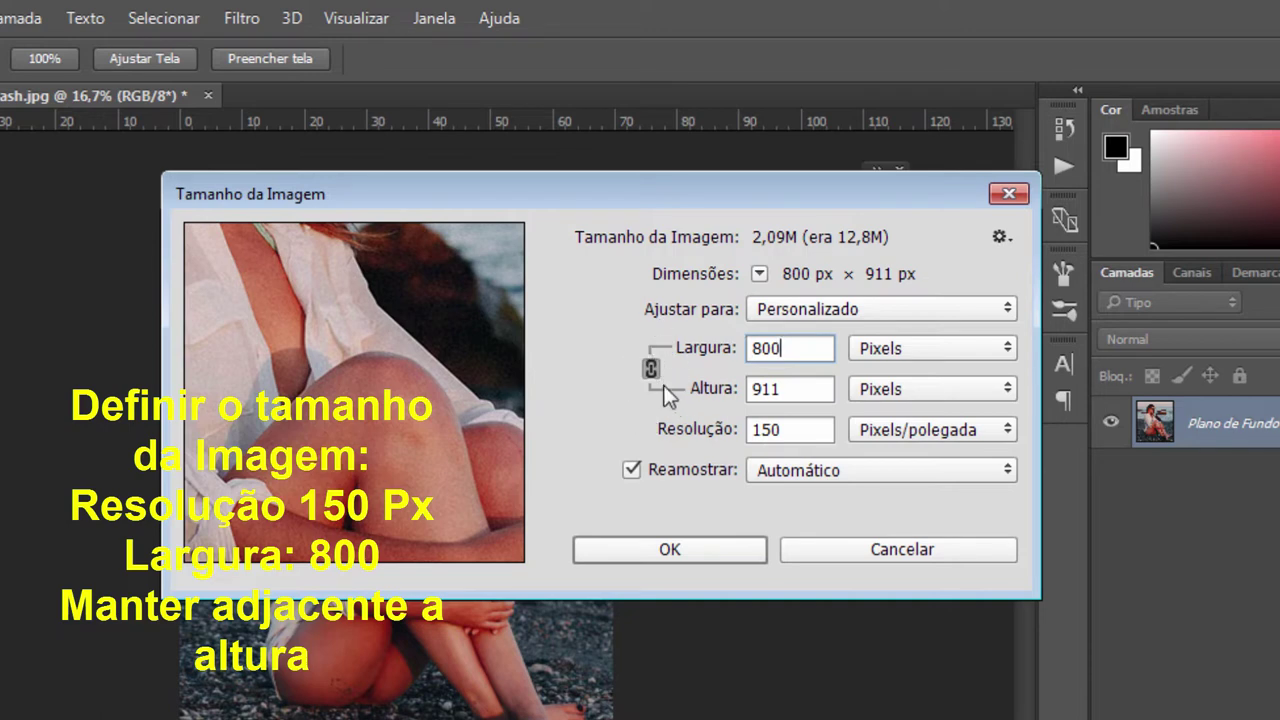
click(665, 548)
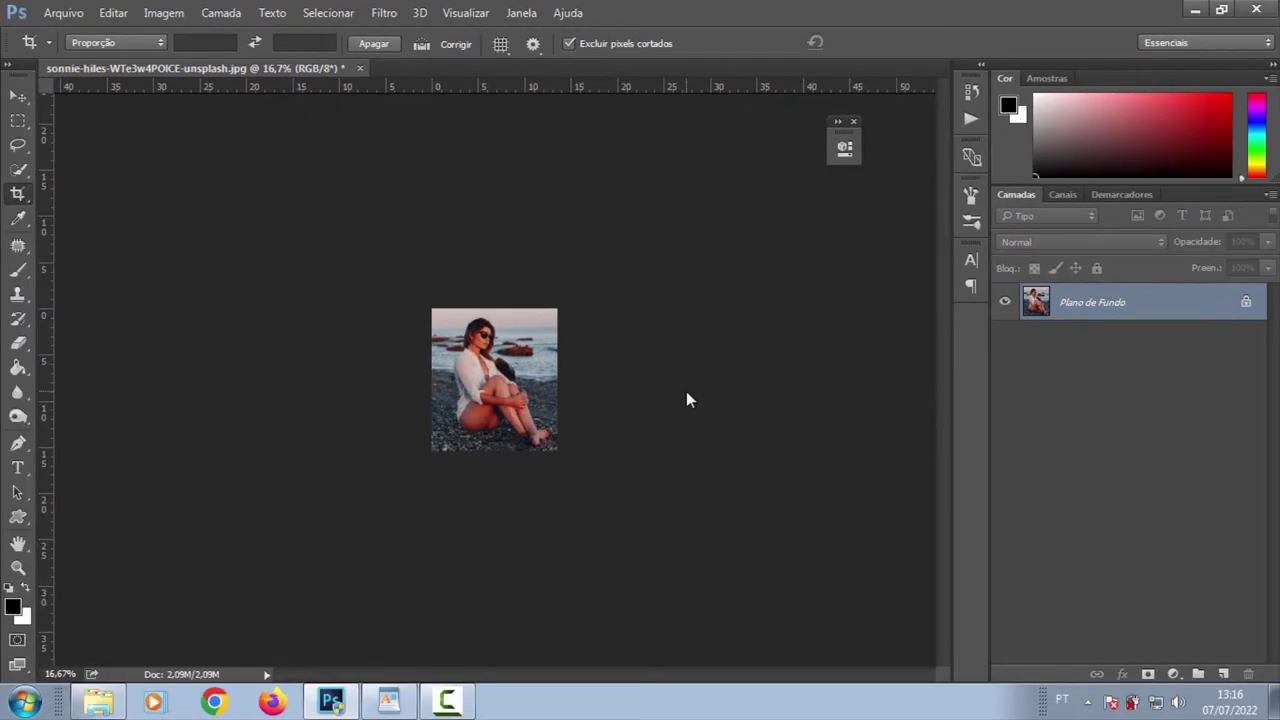
Fit the portrait to the window, convert its layer to a smart object, and apply Auto Tone.
key(ctrl+0)
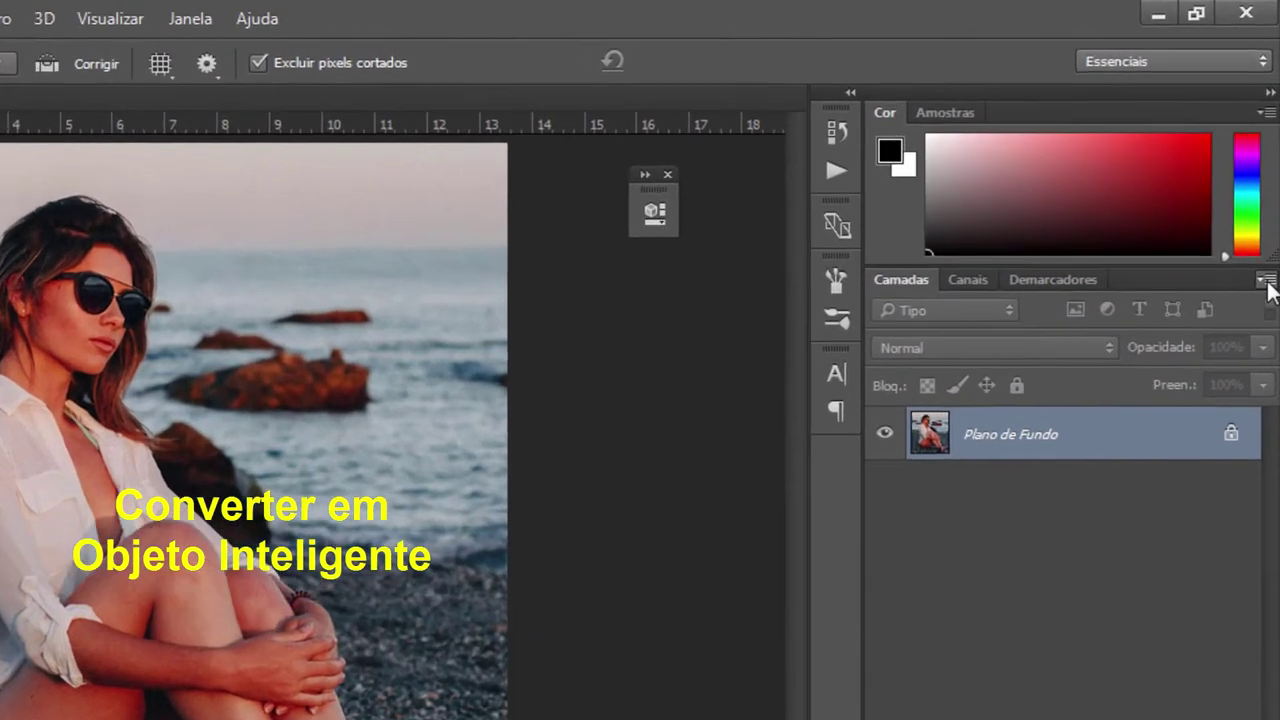
click(1268, 194)
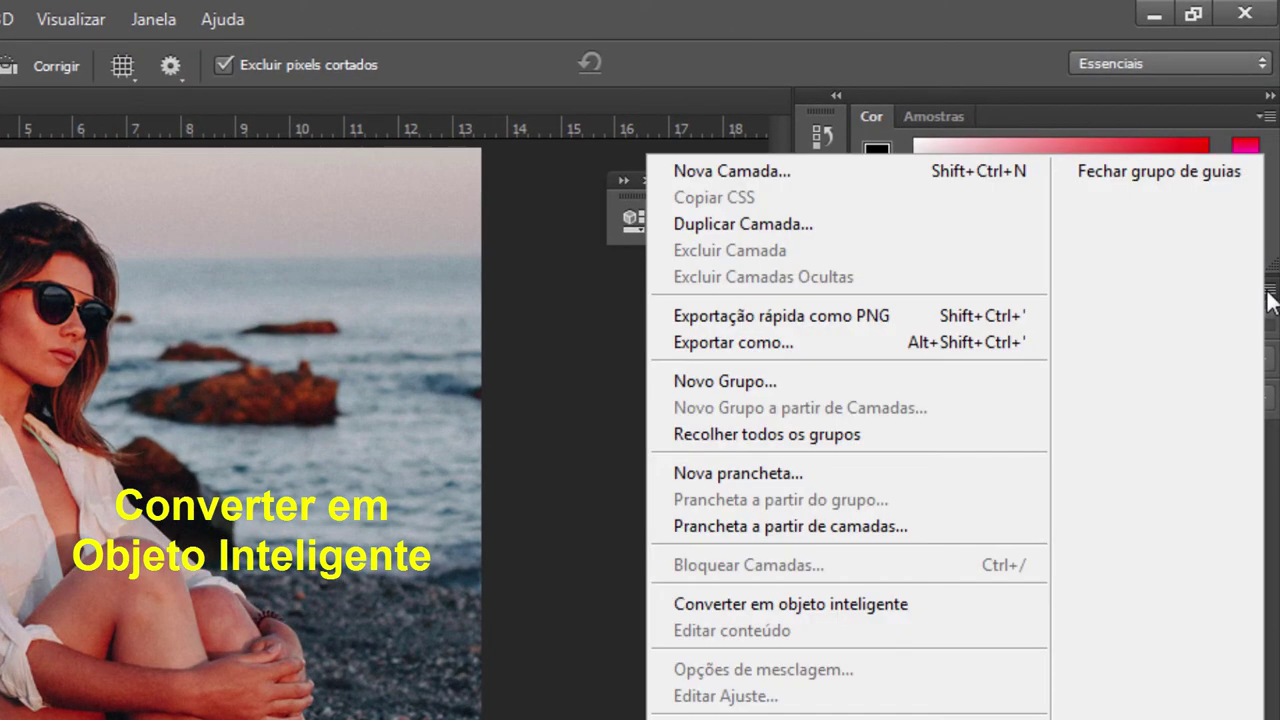
click(880, 604)
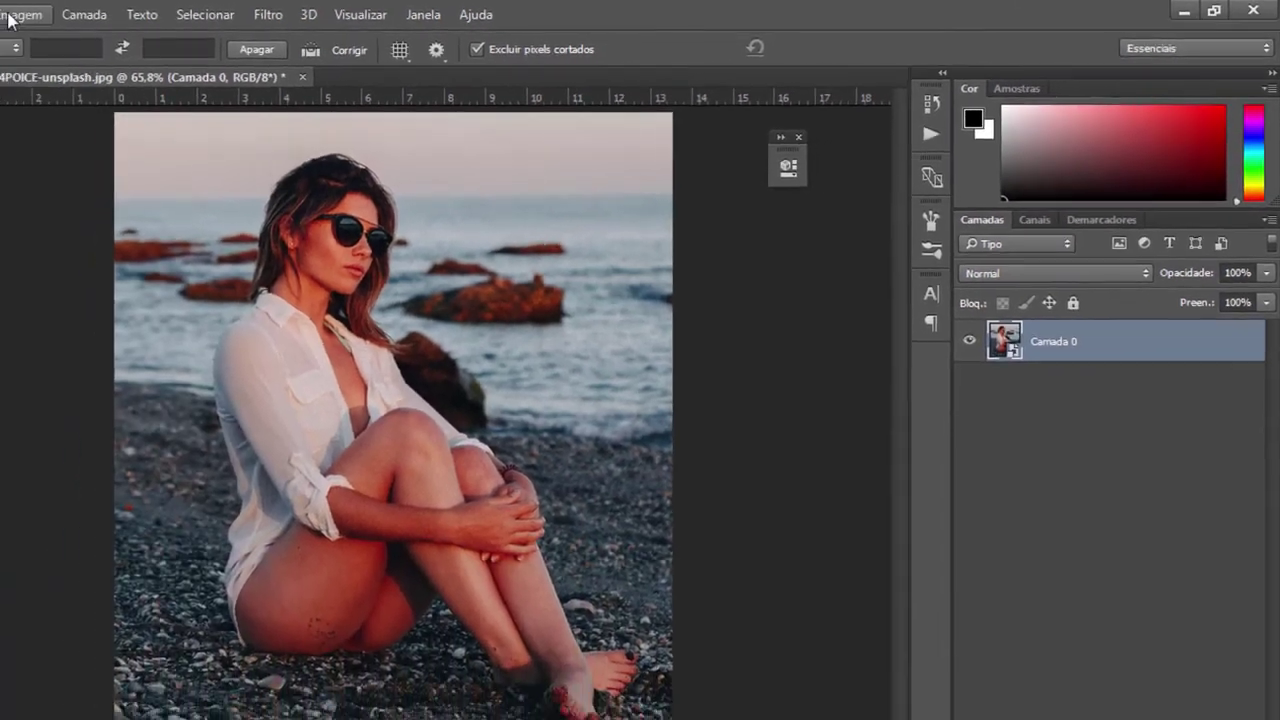
click(160, 13)
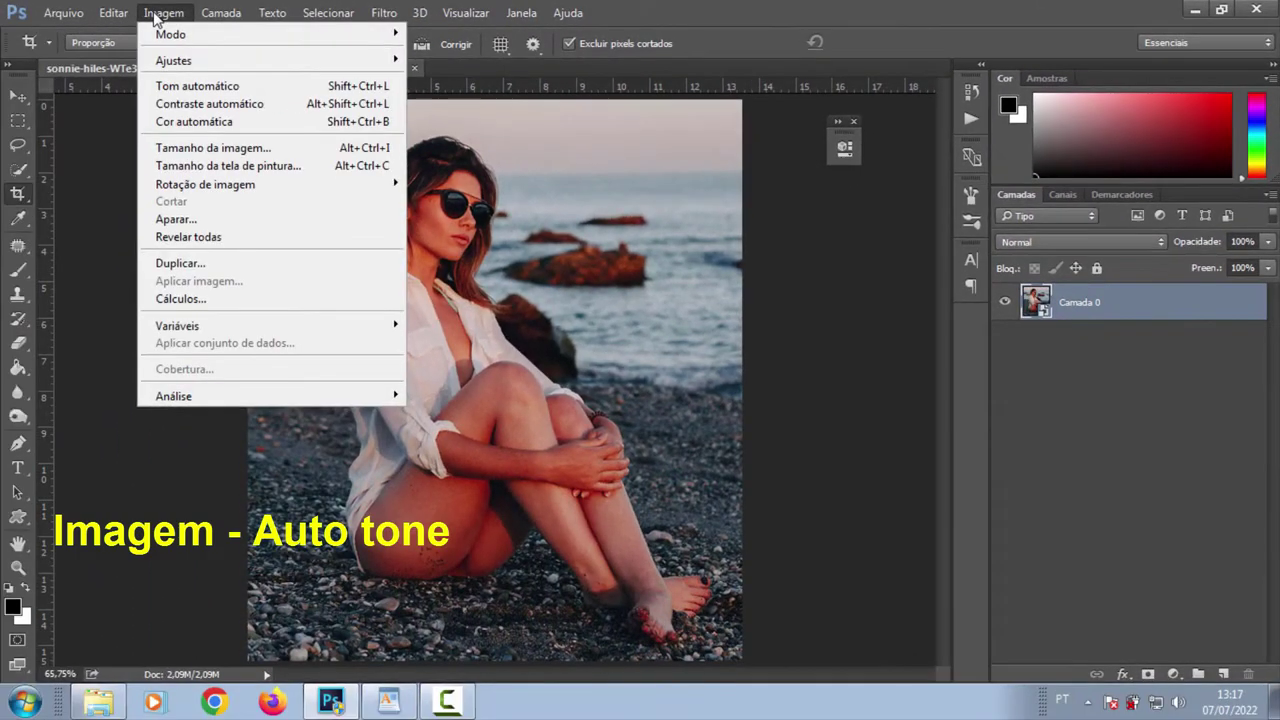
click(195, 88)
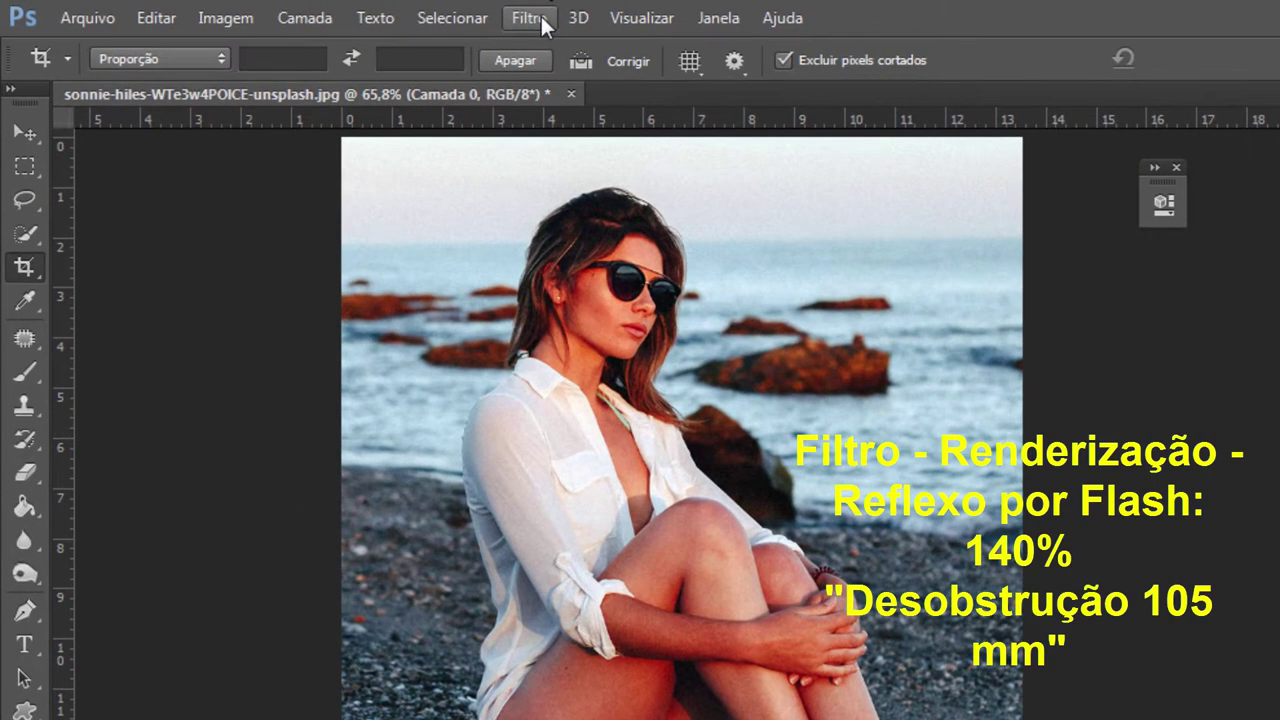
Apply a 140% brightness, 105 mm Lens Flare centred just above the woman's head.
click(528, 18)
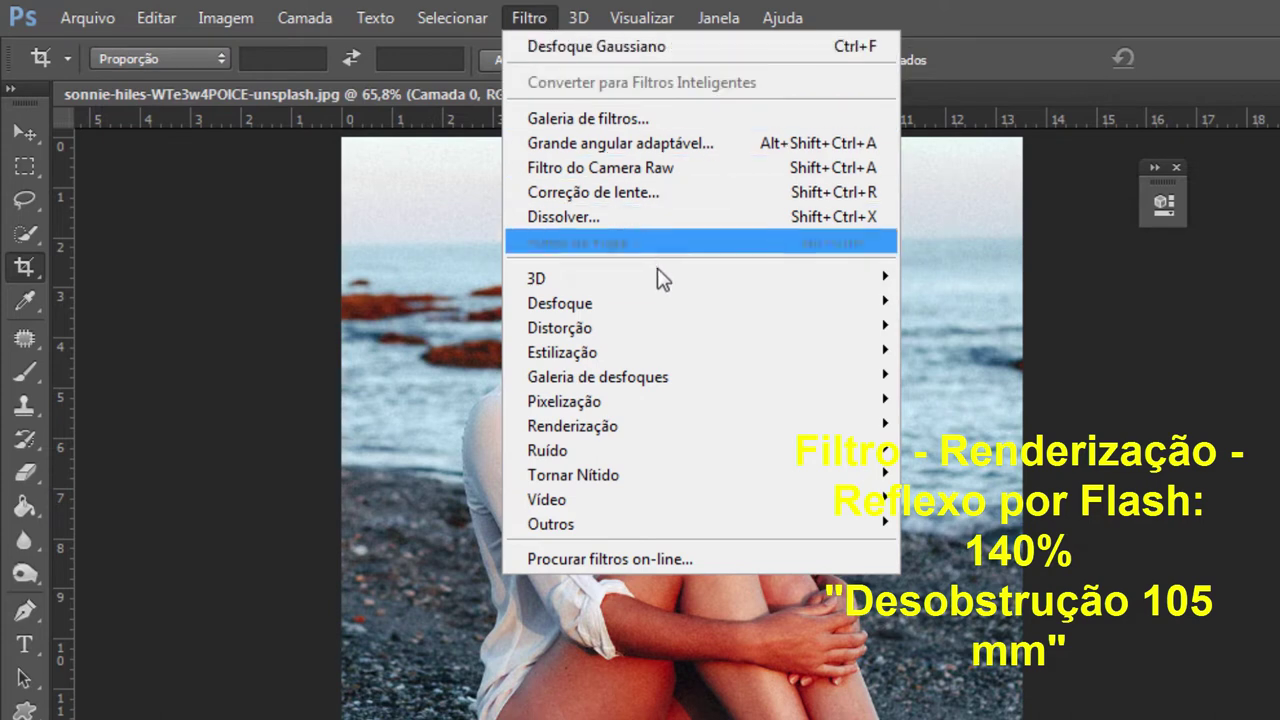
mouse_move(573, 426)
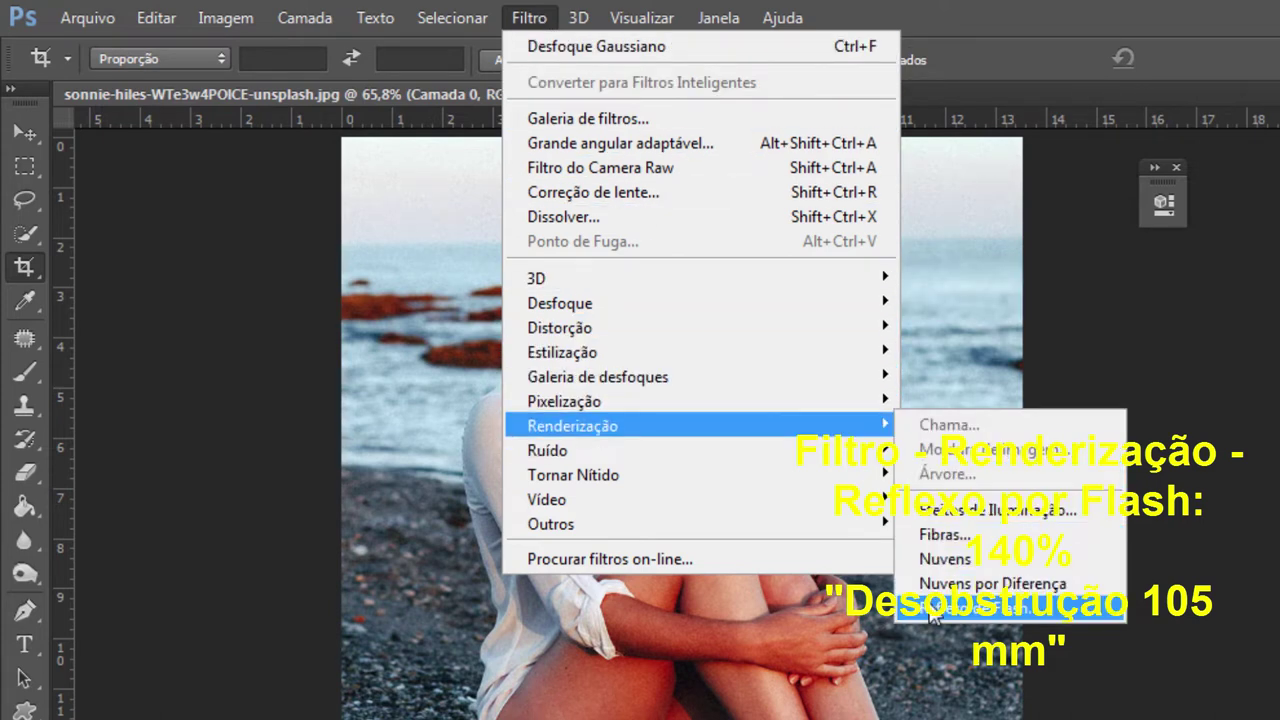
click(931, 608)
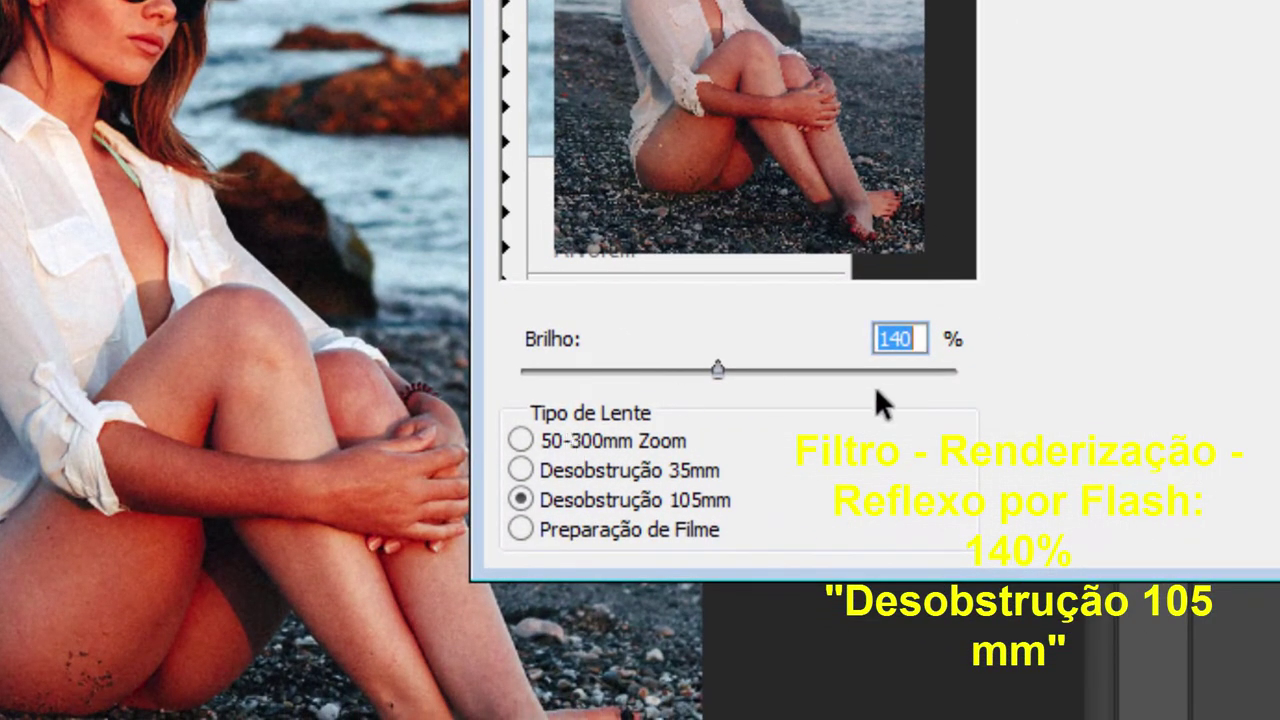
click(922, 326)
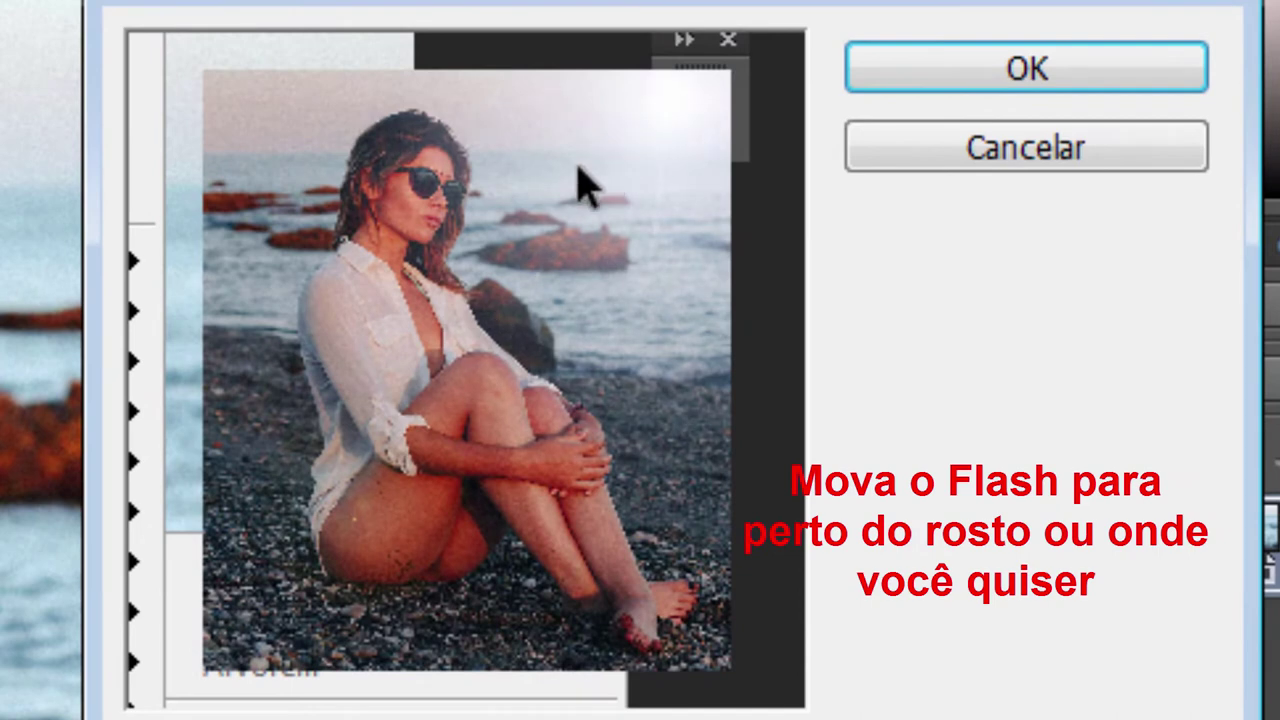
click(566, 170)
drag(563, 168, 546, 135)
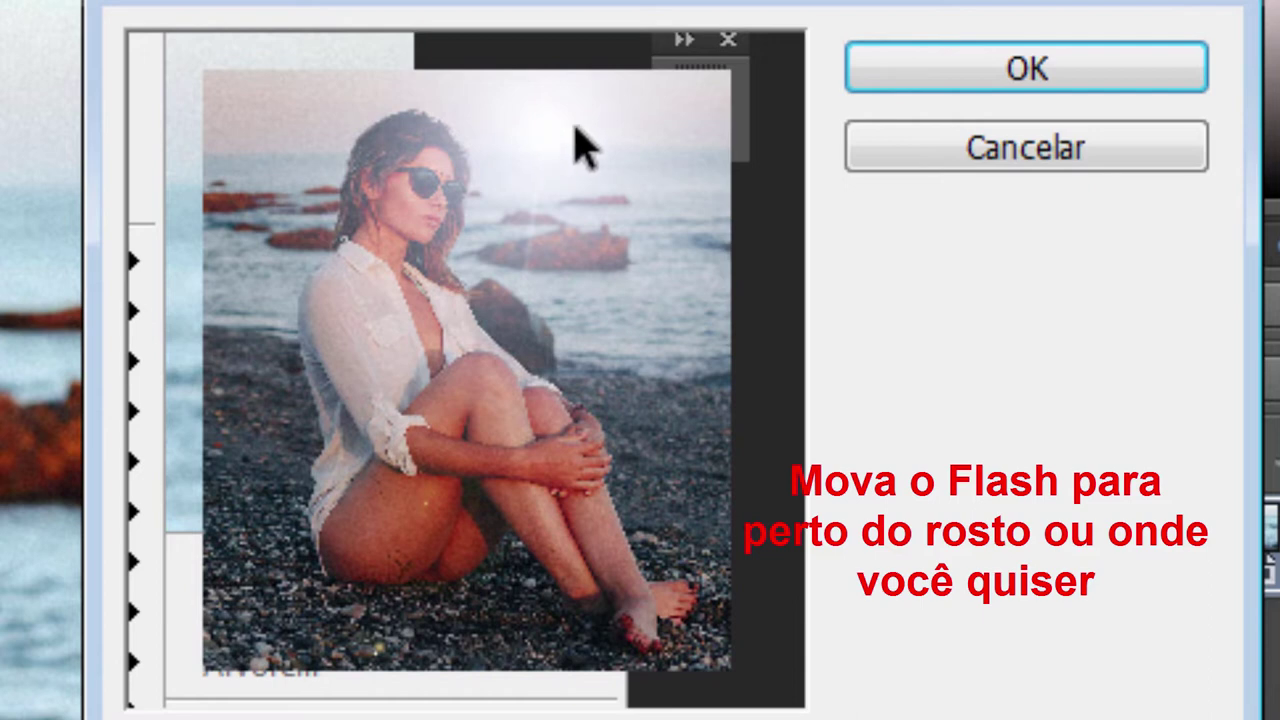
click(995, 72)
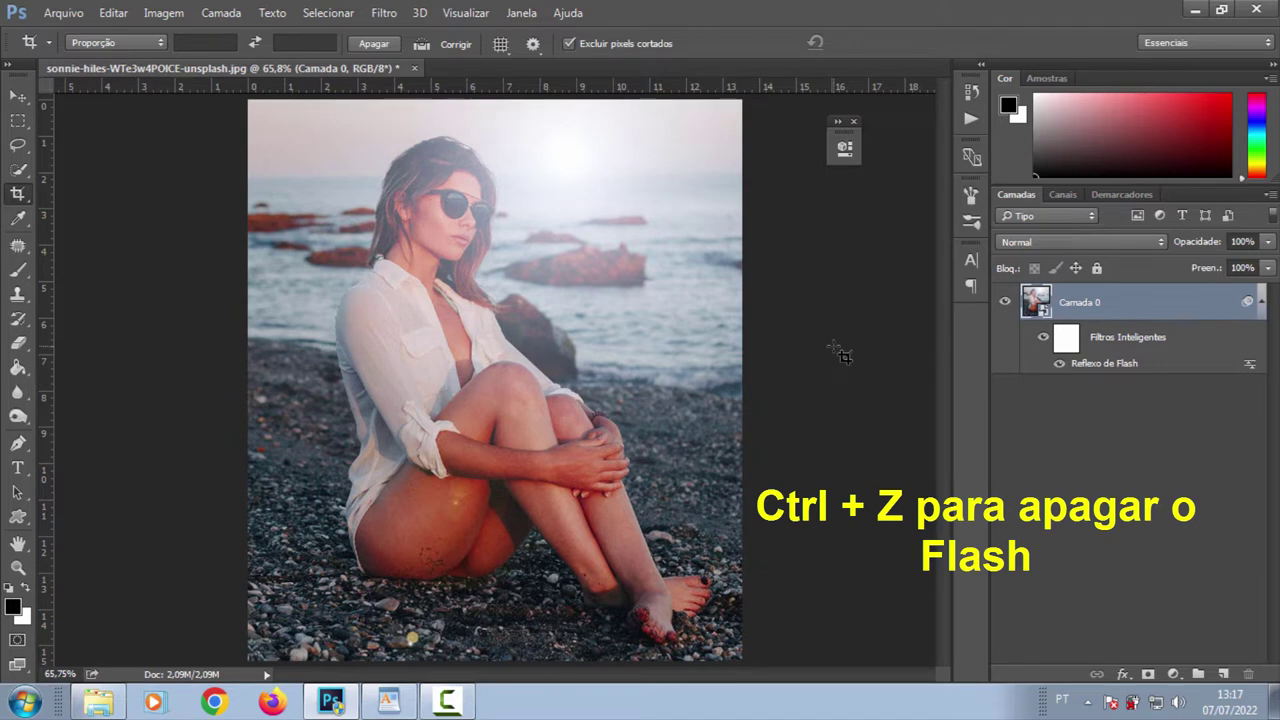
Undo the lens flare and add a new empty layer with default black and white colours.
key(ctrl)
key(ctrl+z)
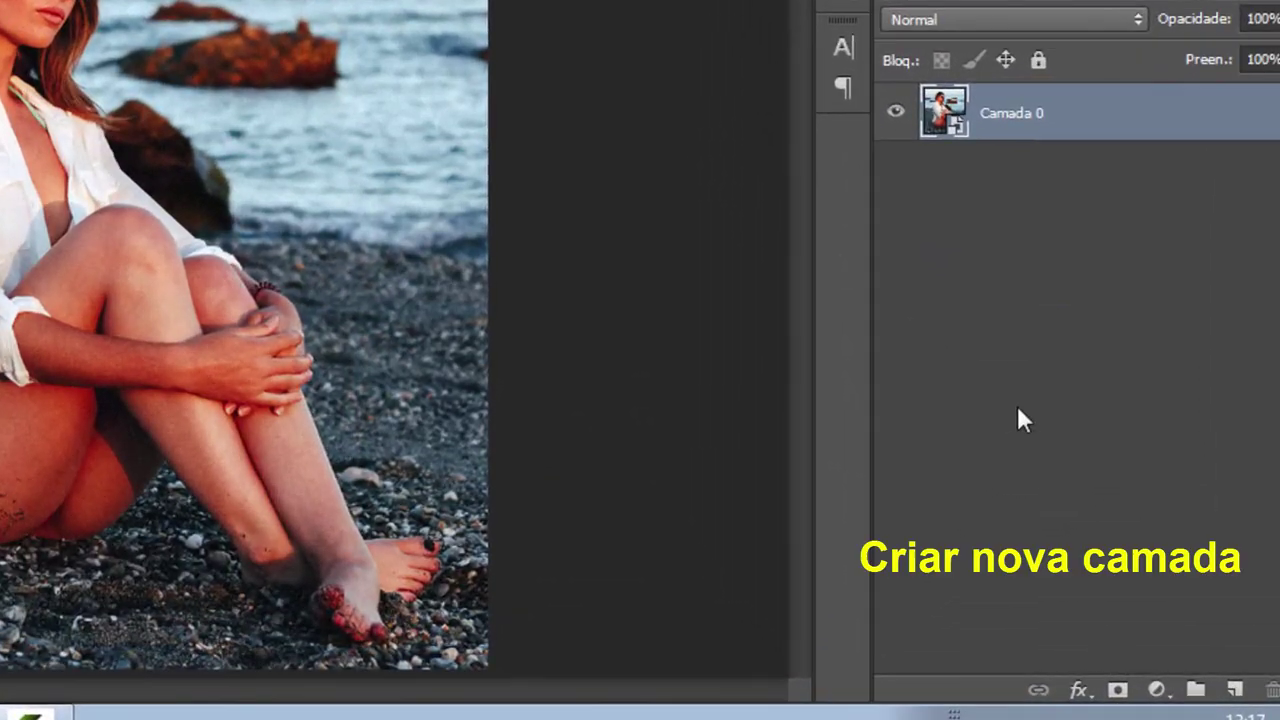
click(1235, 692)
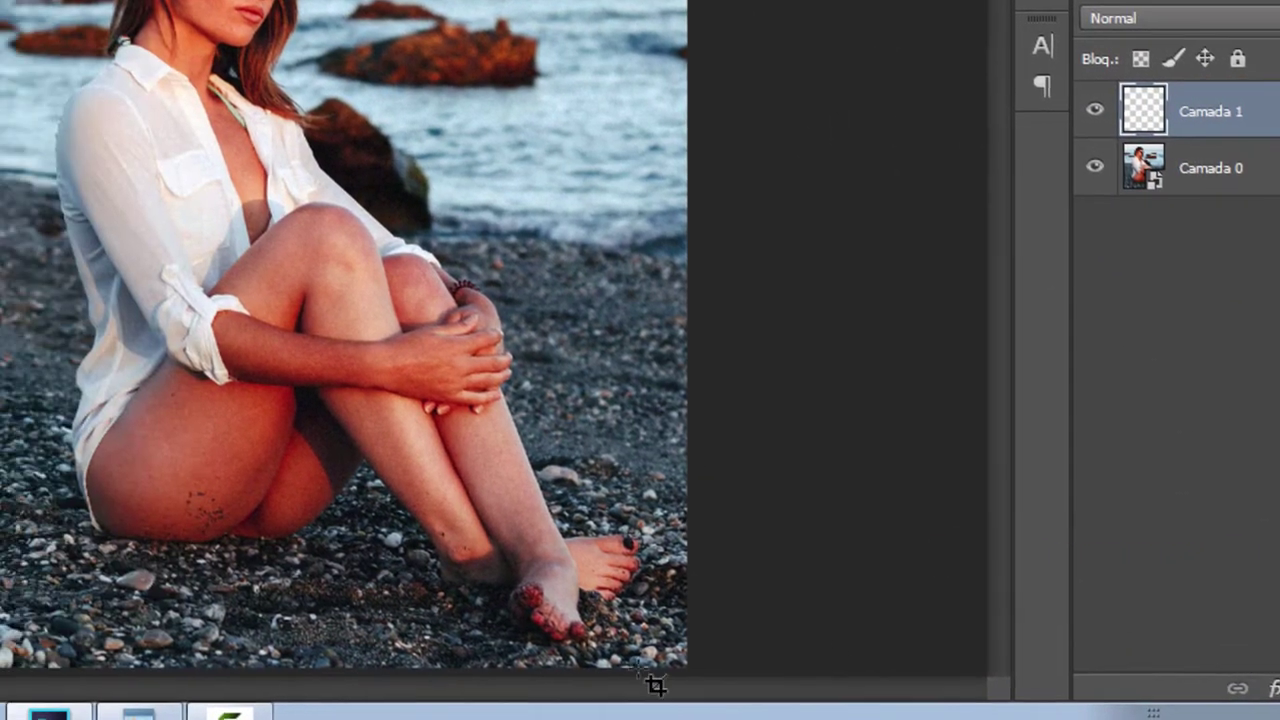
key(d)
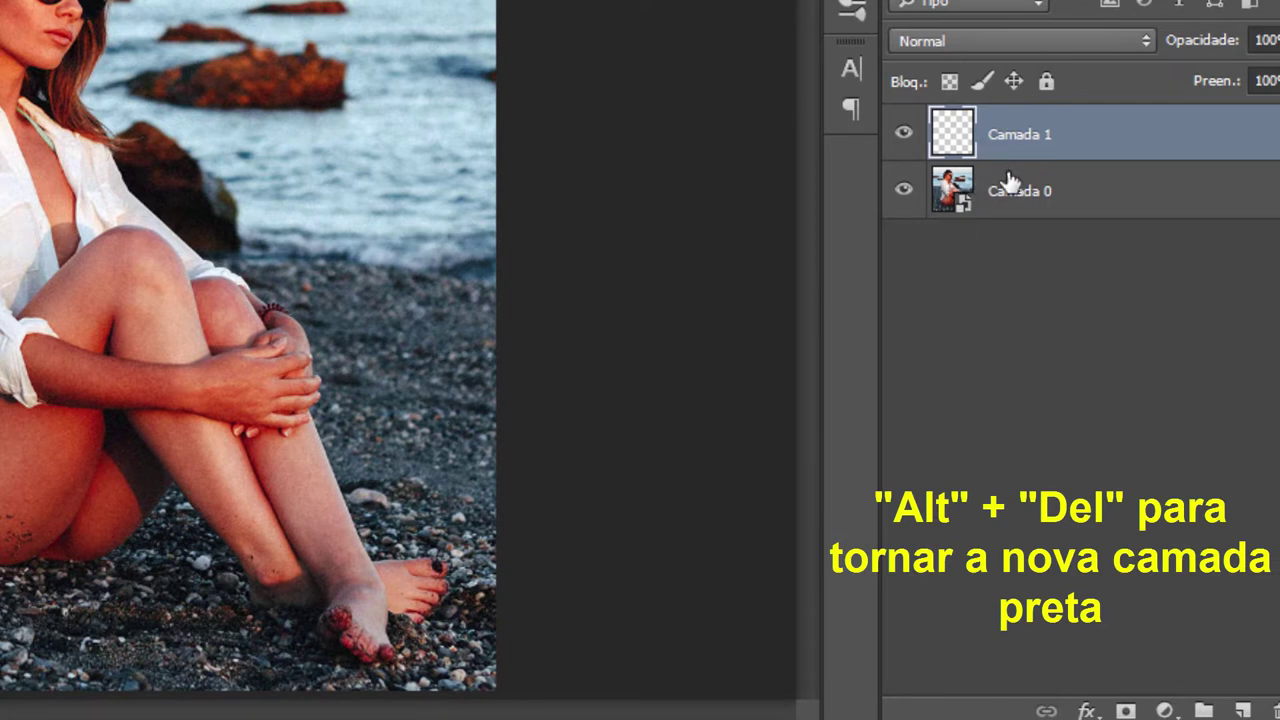
Fill the new layer with black and reapply the 140% Lens Flare to it.
key(alt+Delete)
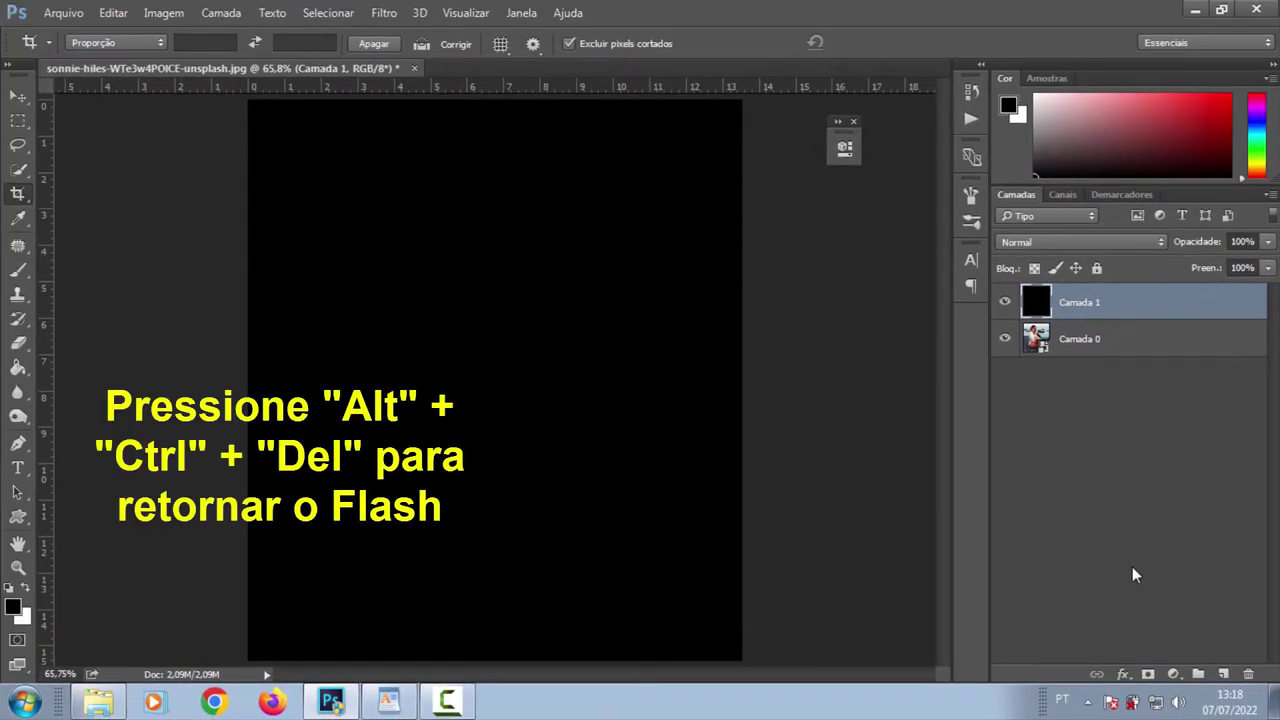
key(ctrl+alt+f)
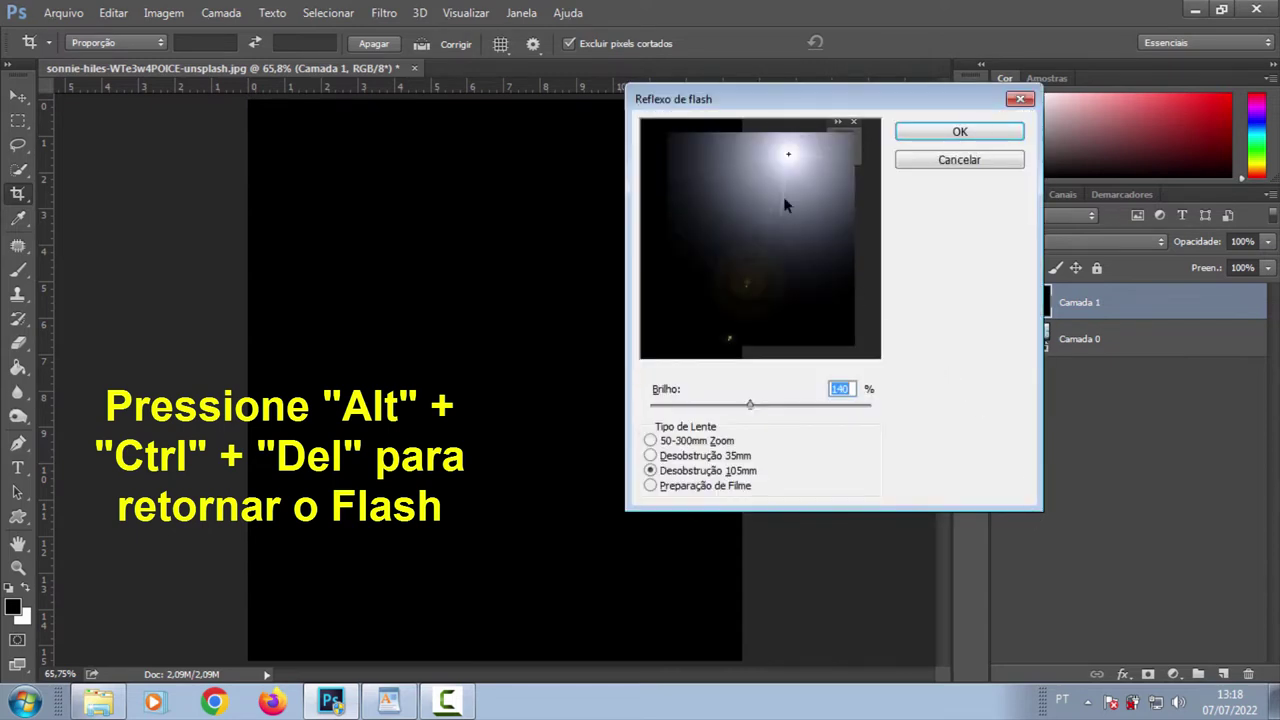
click(932, 140)
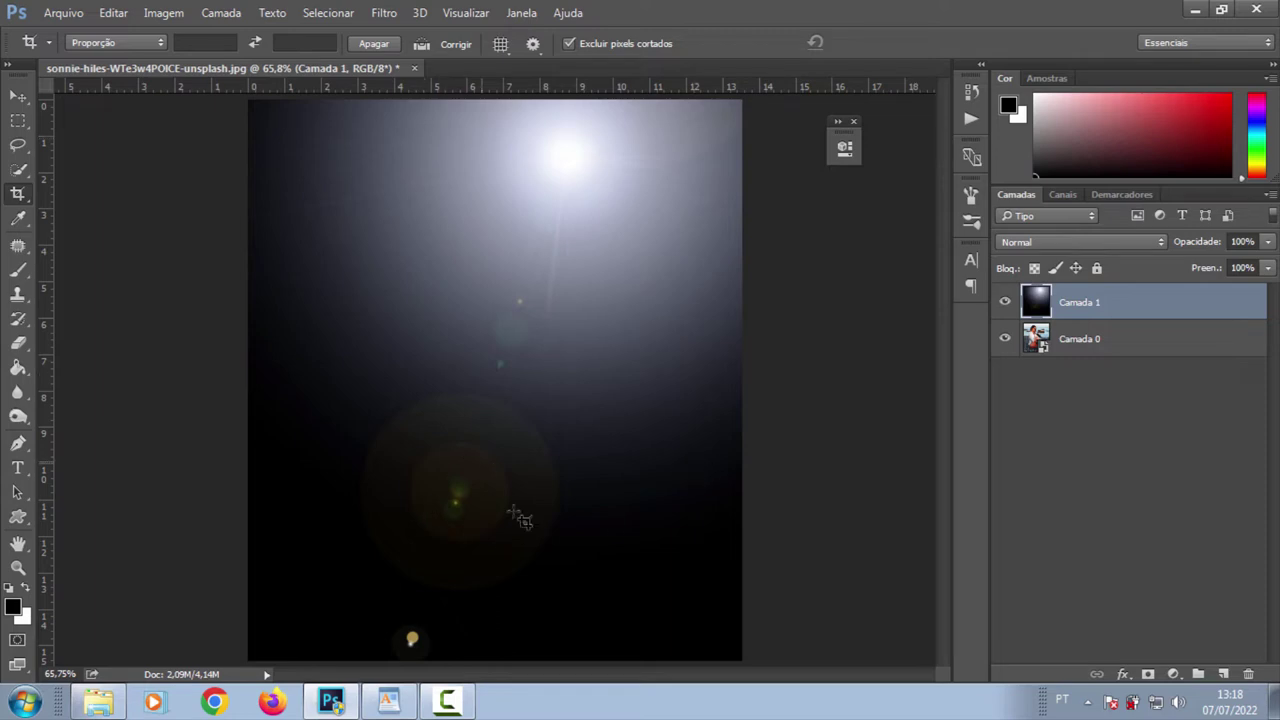
Heal away the stray green dots and flare remnants with the Spot Healing Brush.
key(b)
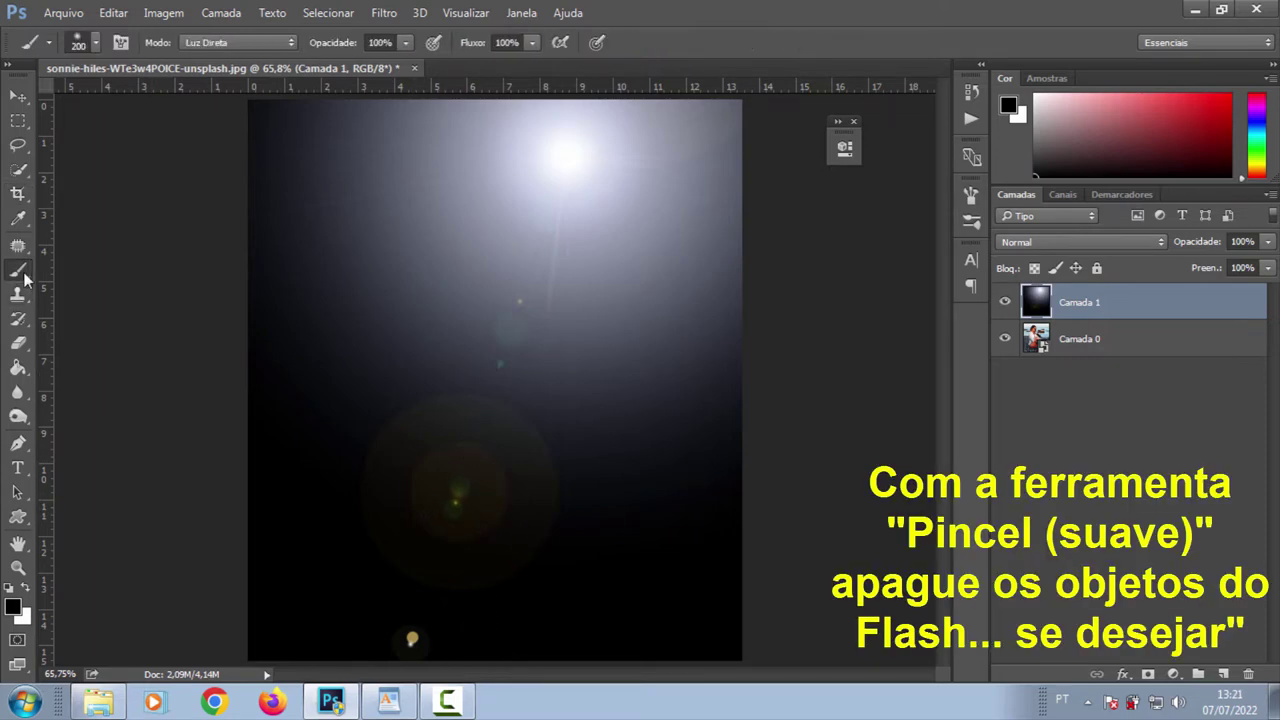
click(400, 635)
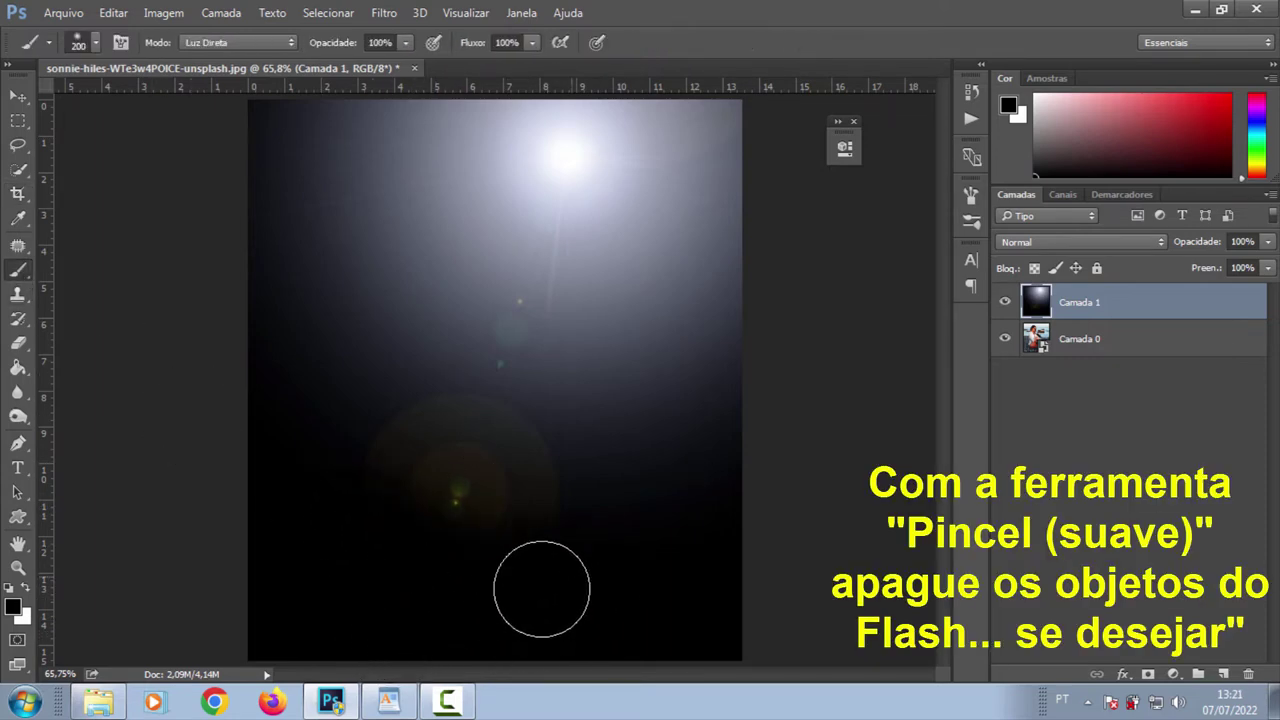
right_click(18, 245)
click(105, 251)
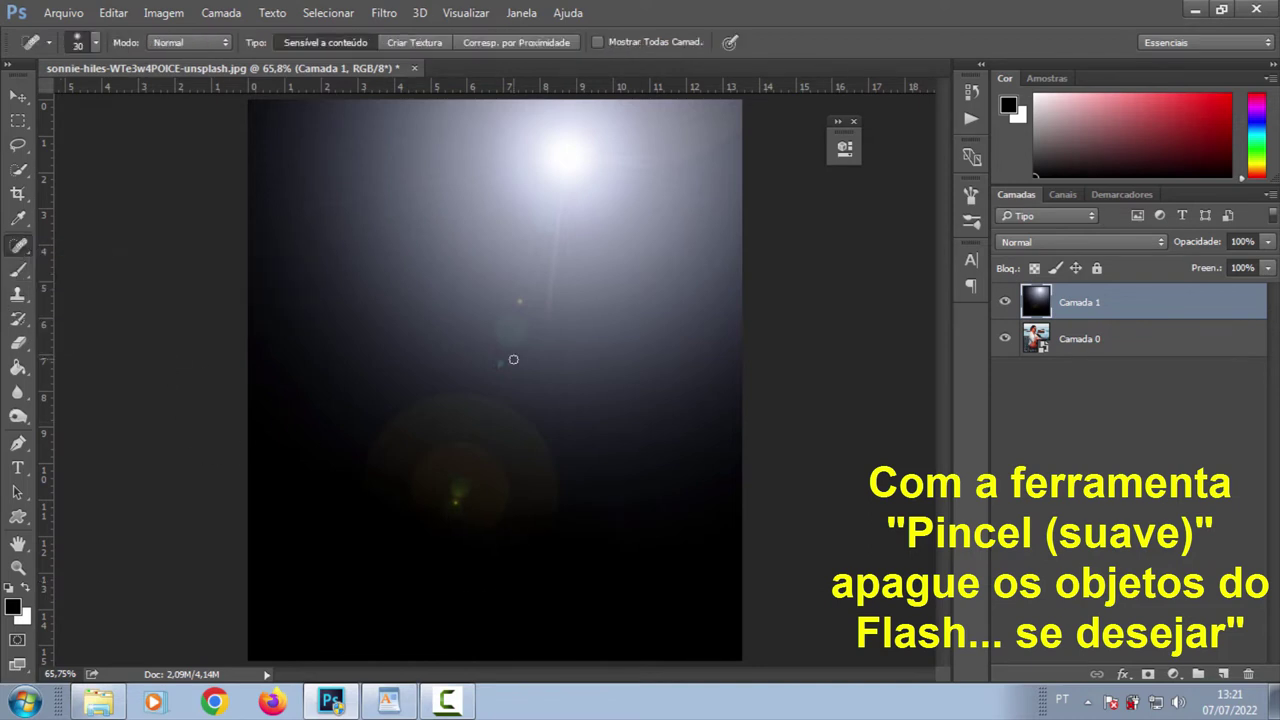
drag(512, 305, 523, 340)
key(bracketright)
key(bracketright)
key(bracketright)
drag(389, 420, 469, 460)
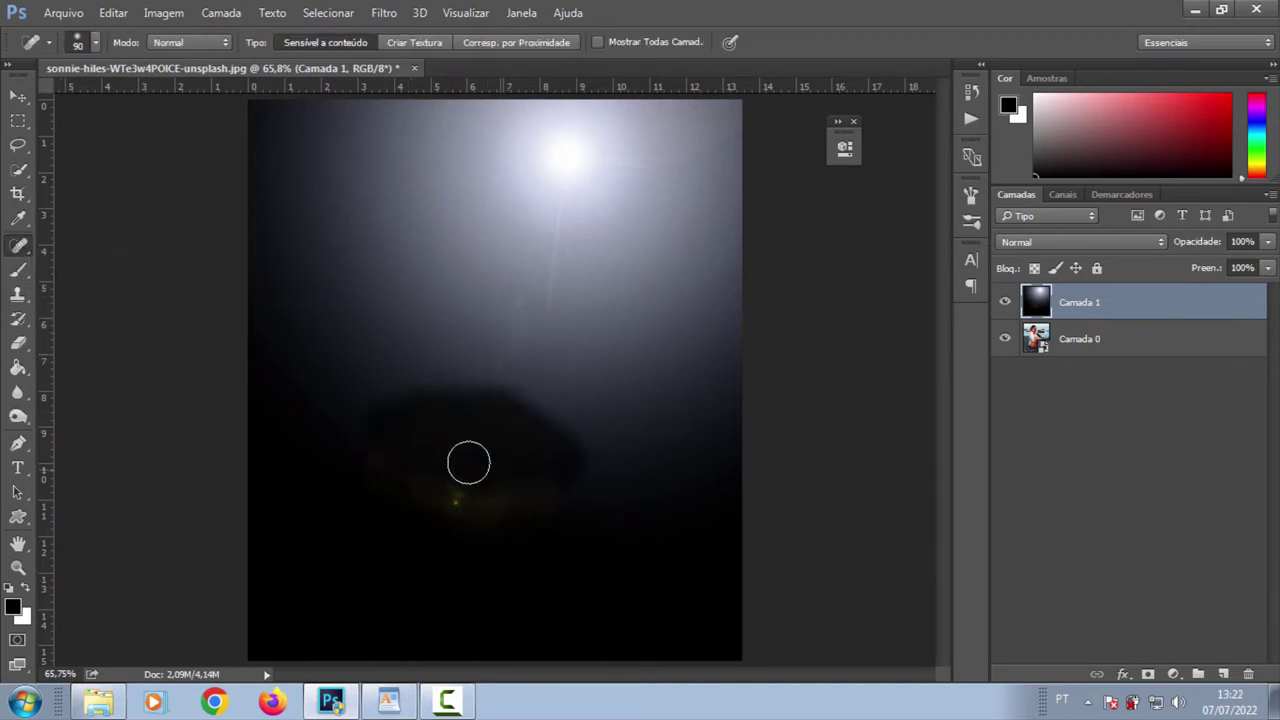
drag(573, 478, 425, 472)
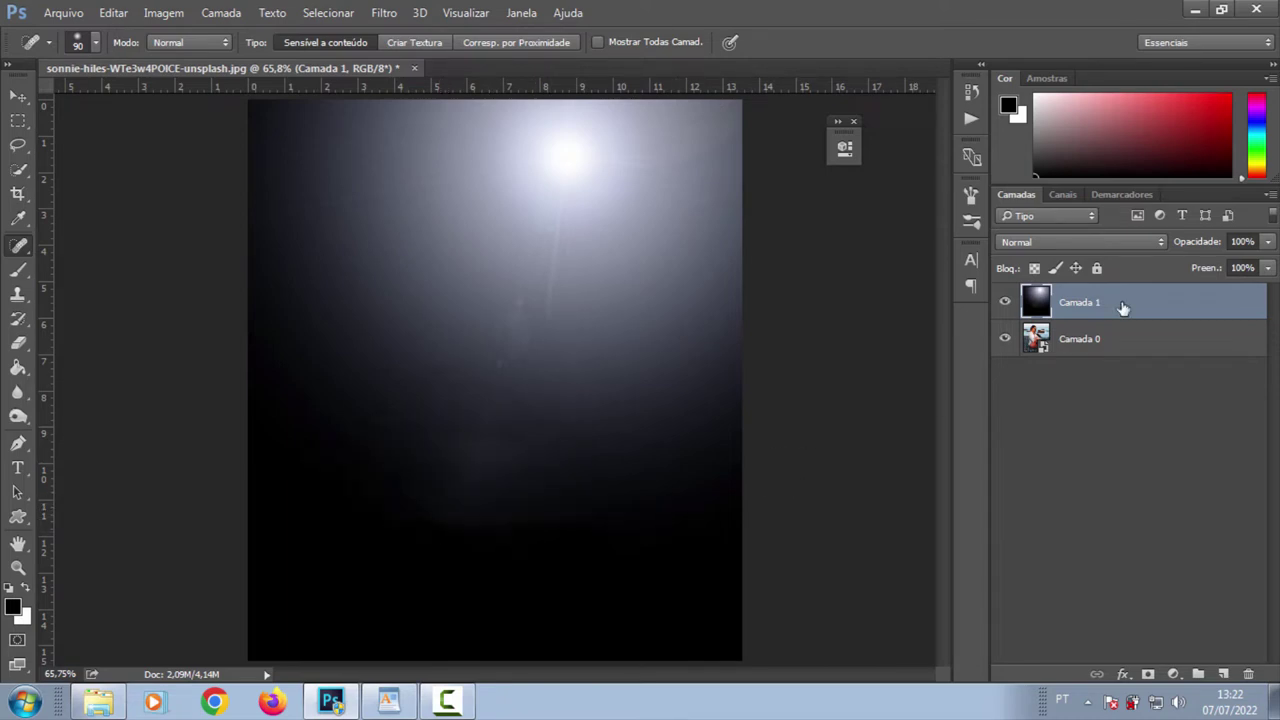
Set Camada 1's blend mode to Divisão.
click(1153, 242)
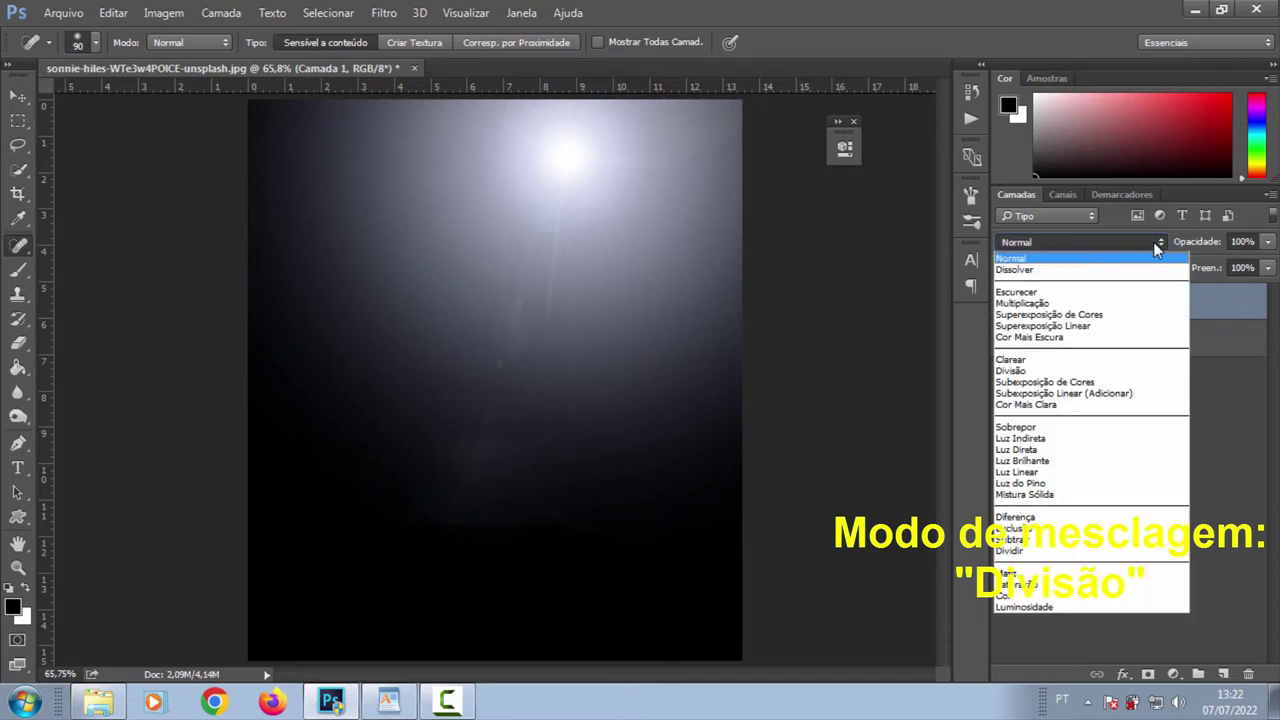
click(1027, 371)
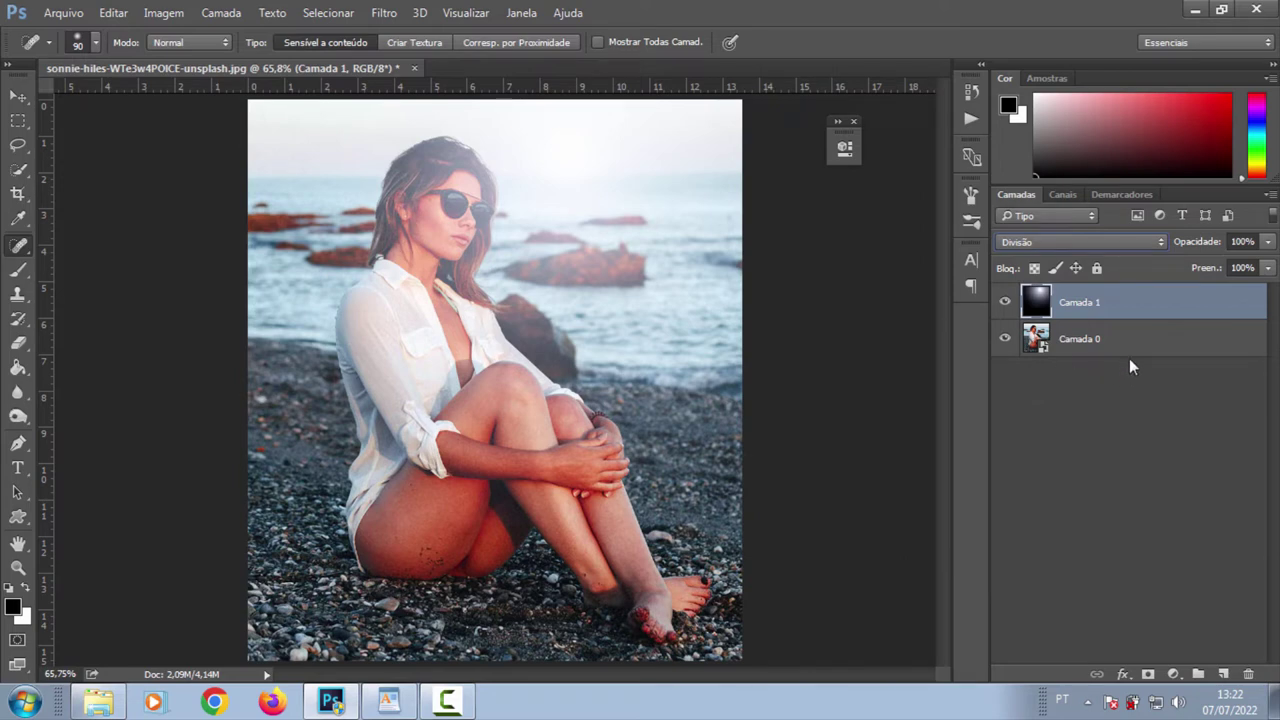
key(space)
Add a Luz Indireta Color Overlay in orange ff9c00 to Camada 1.
double_click(1149, 305)
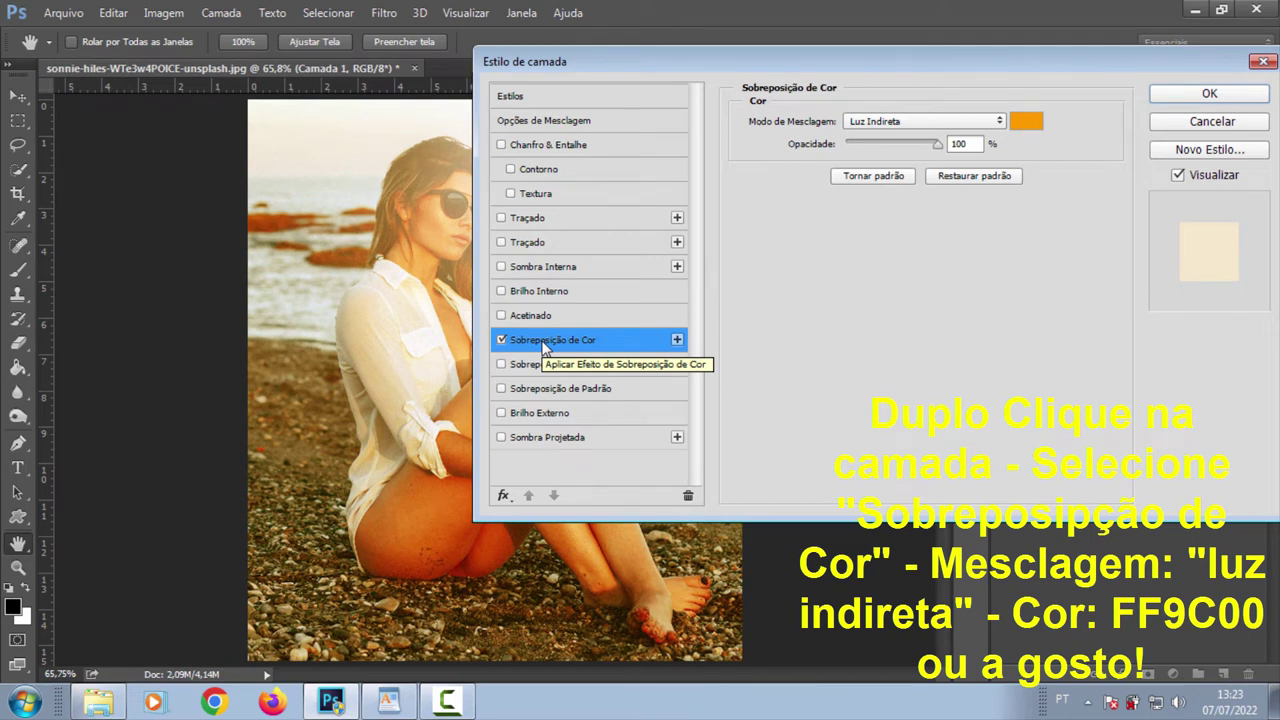
click(1000, 121)
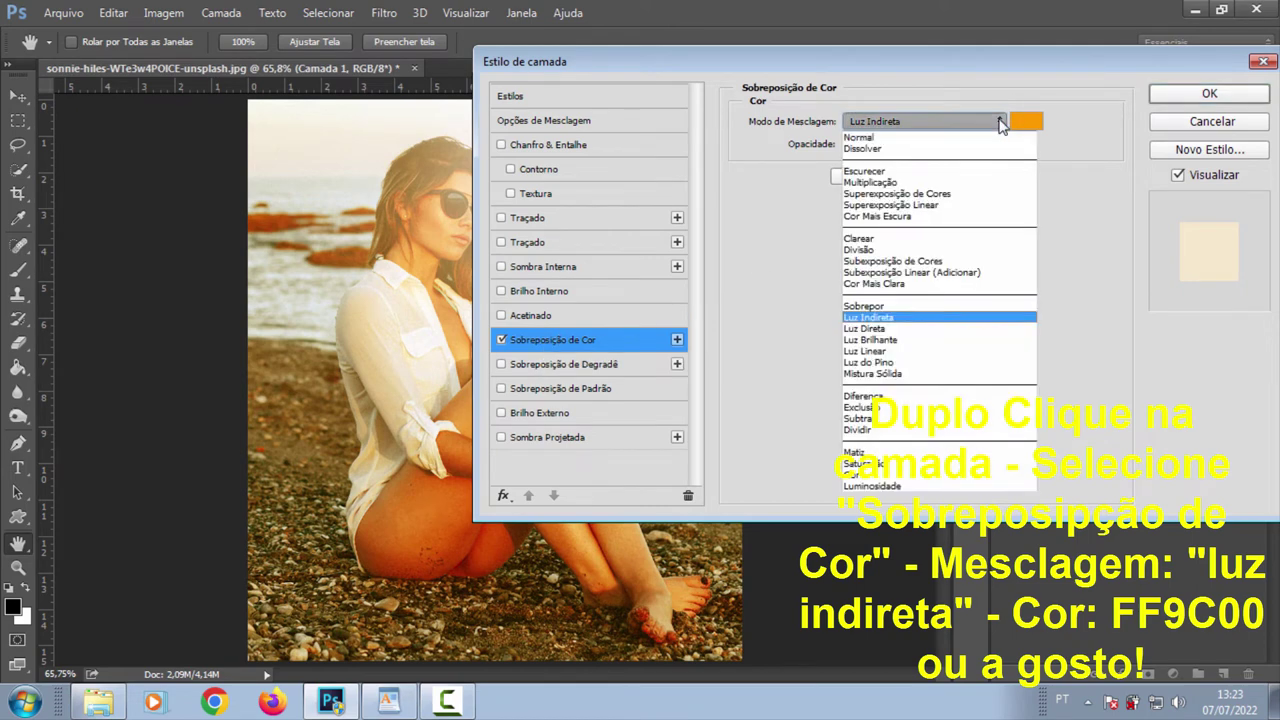
click(903, 318)
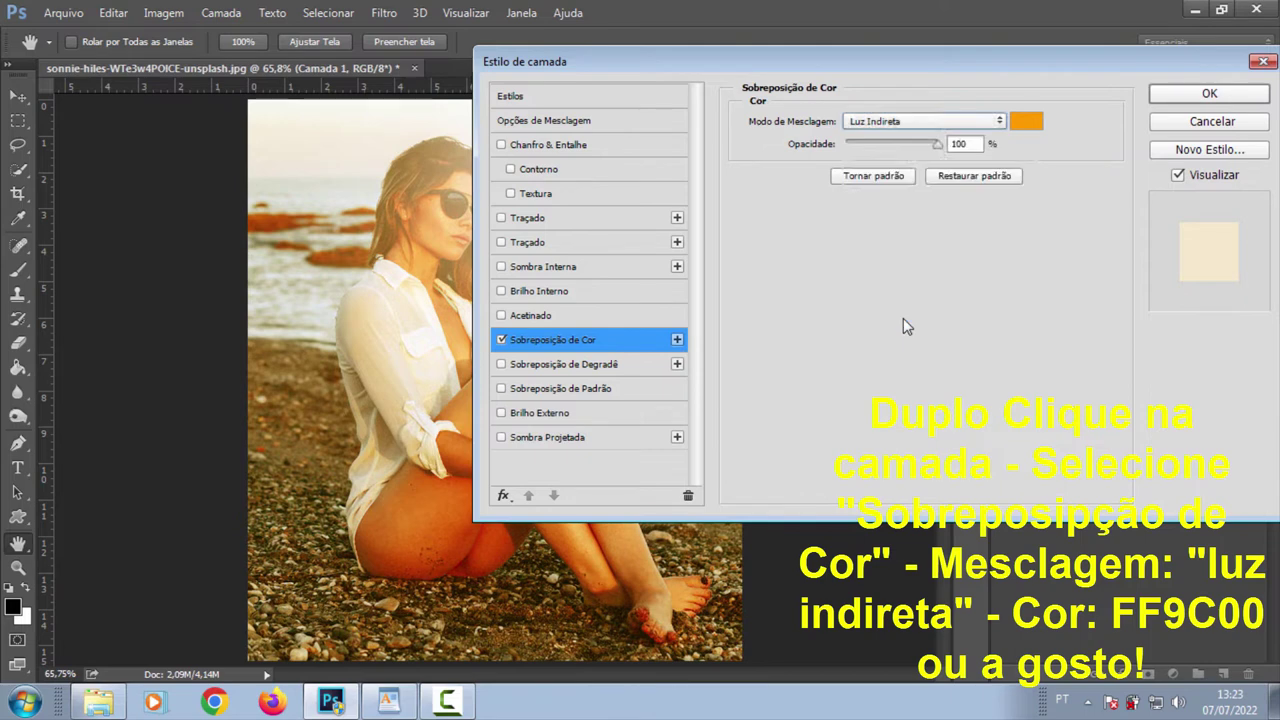
click(1021, 121)
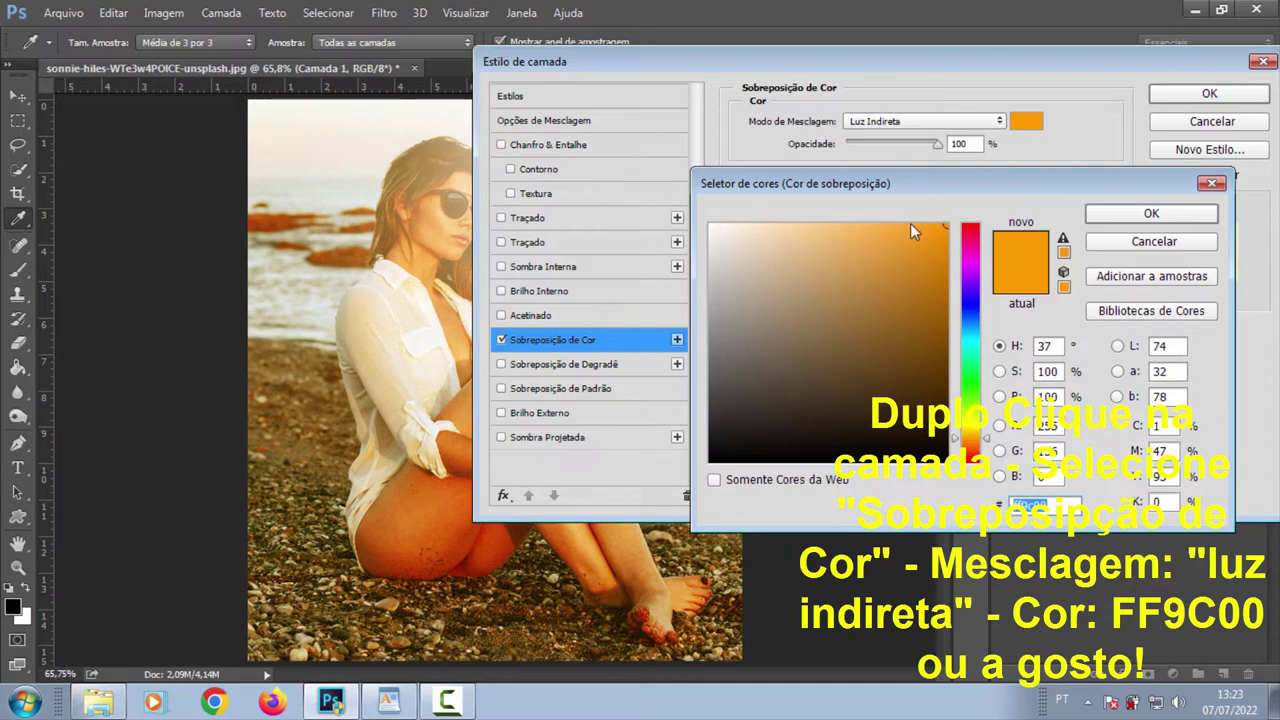
drag(910, 224, 877, 226)
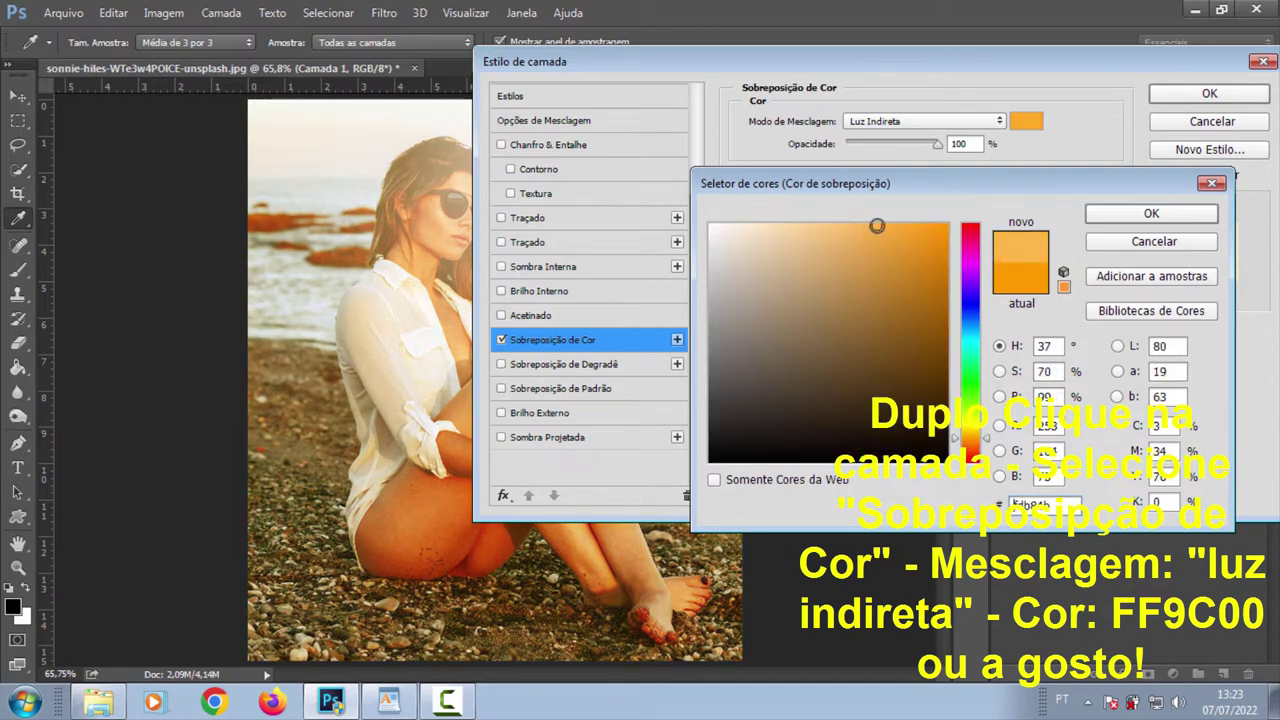
drag(877, 226, 946, 225)
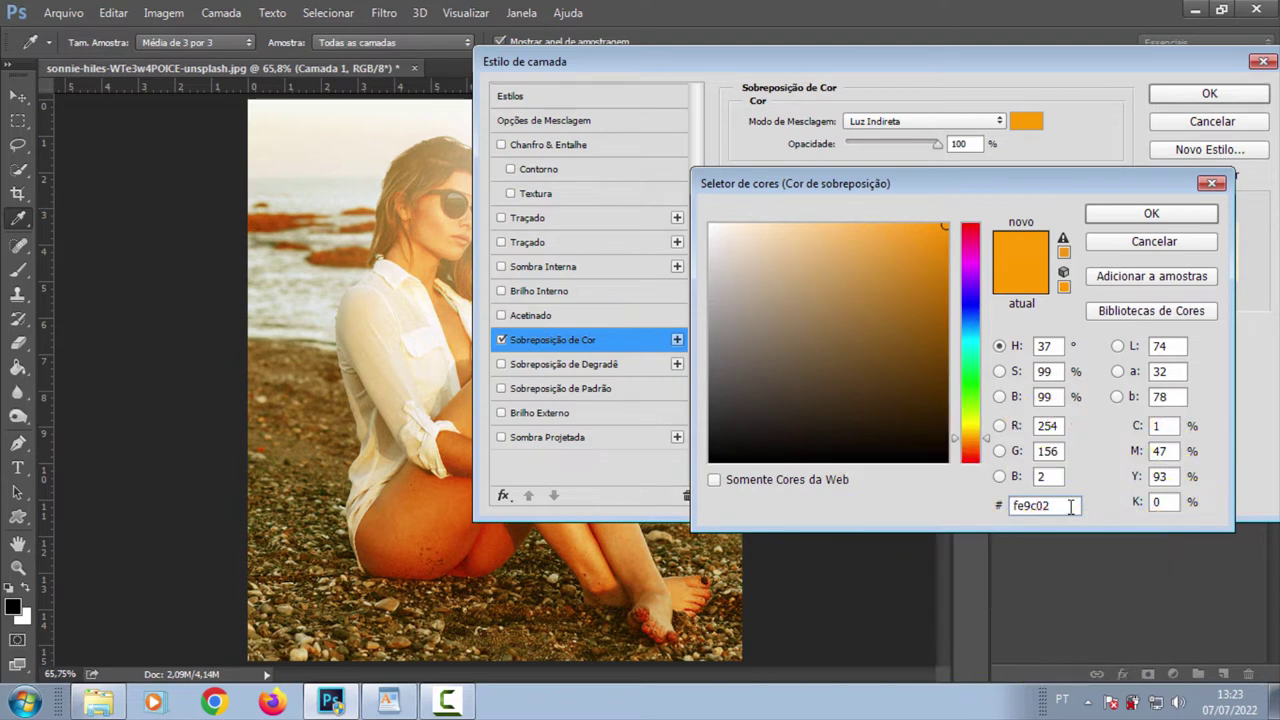
drag(1070, 506, 1012, 505)
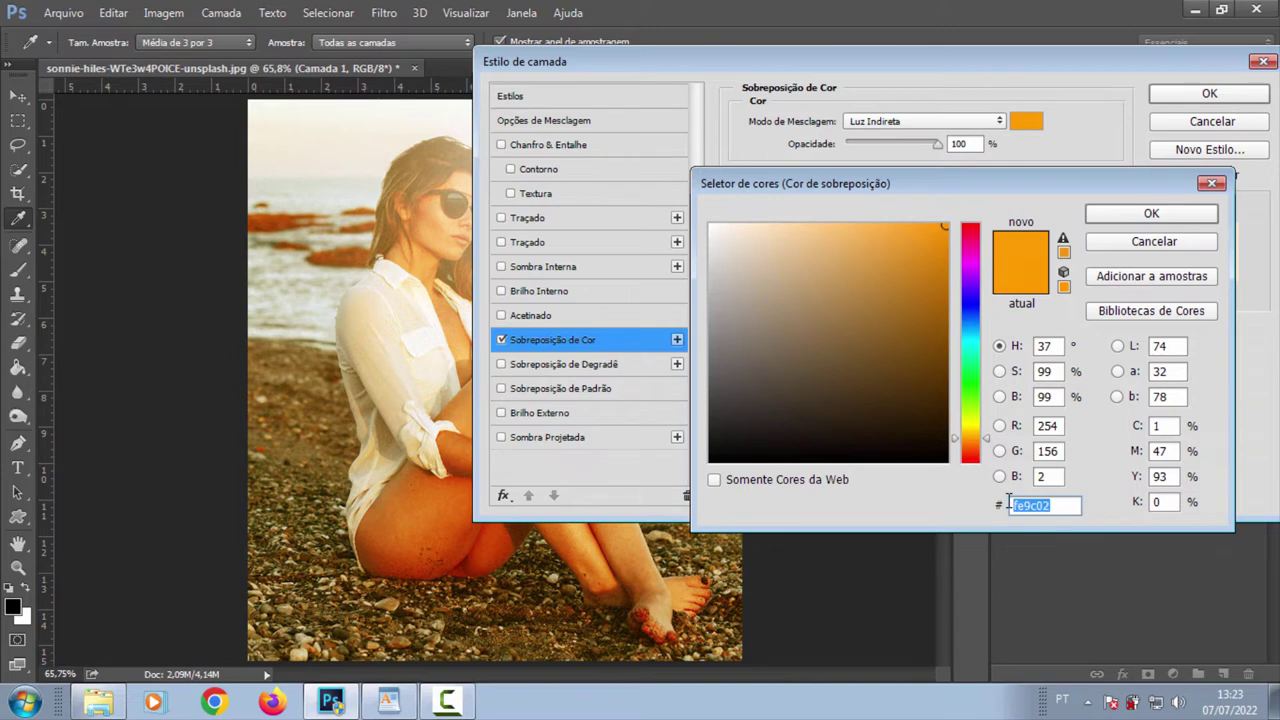
text(f)
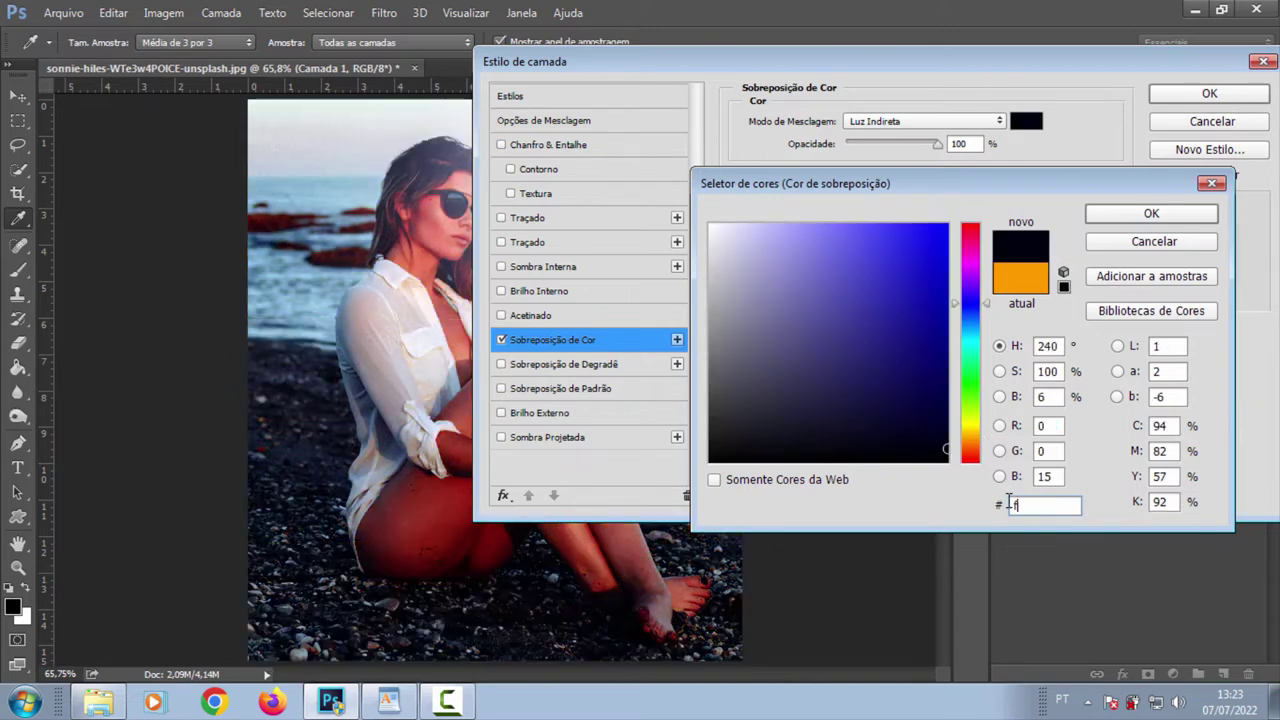
text(f9)
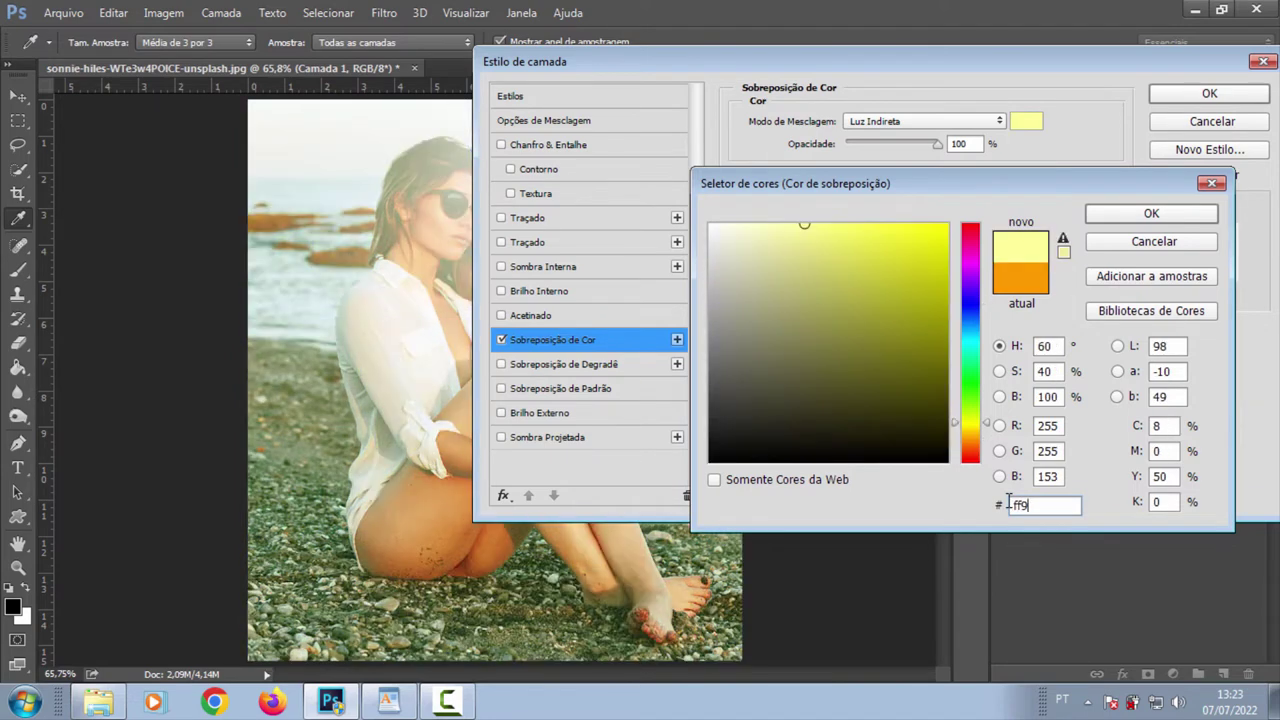
text(c00)
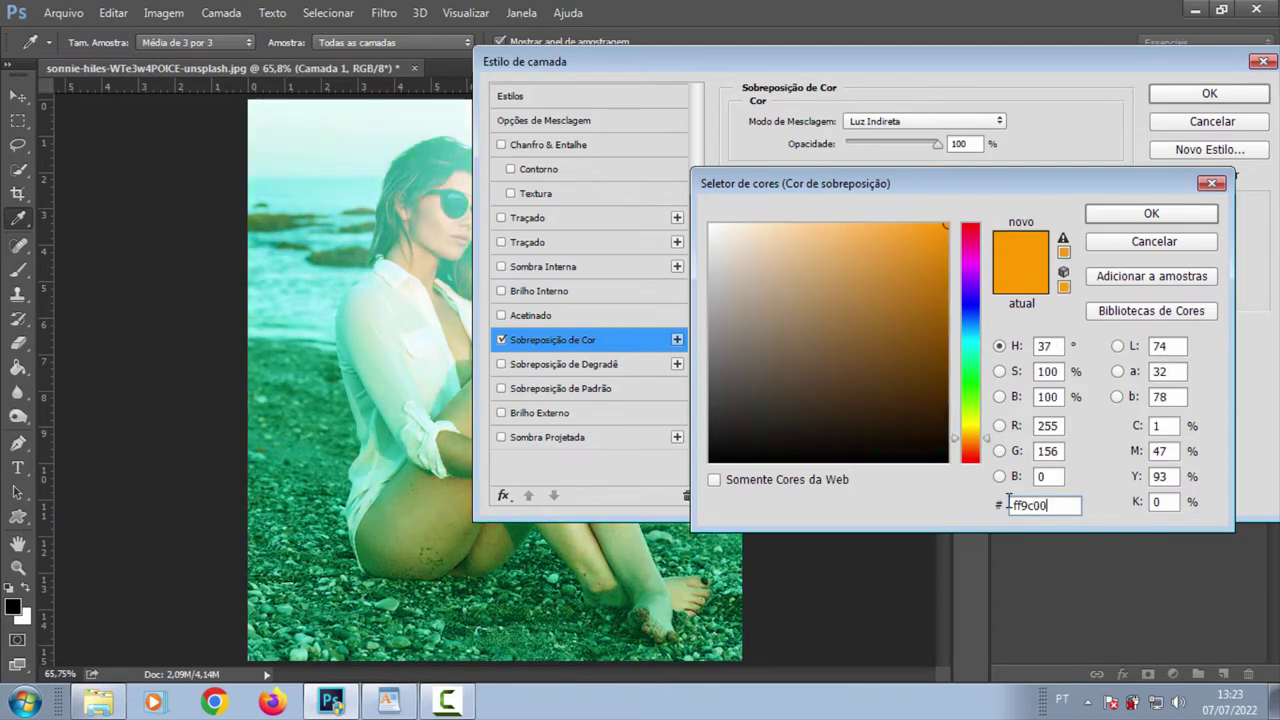
click(1153, 215)
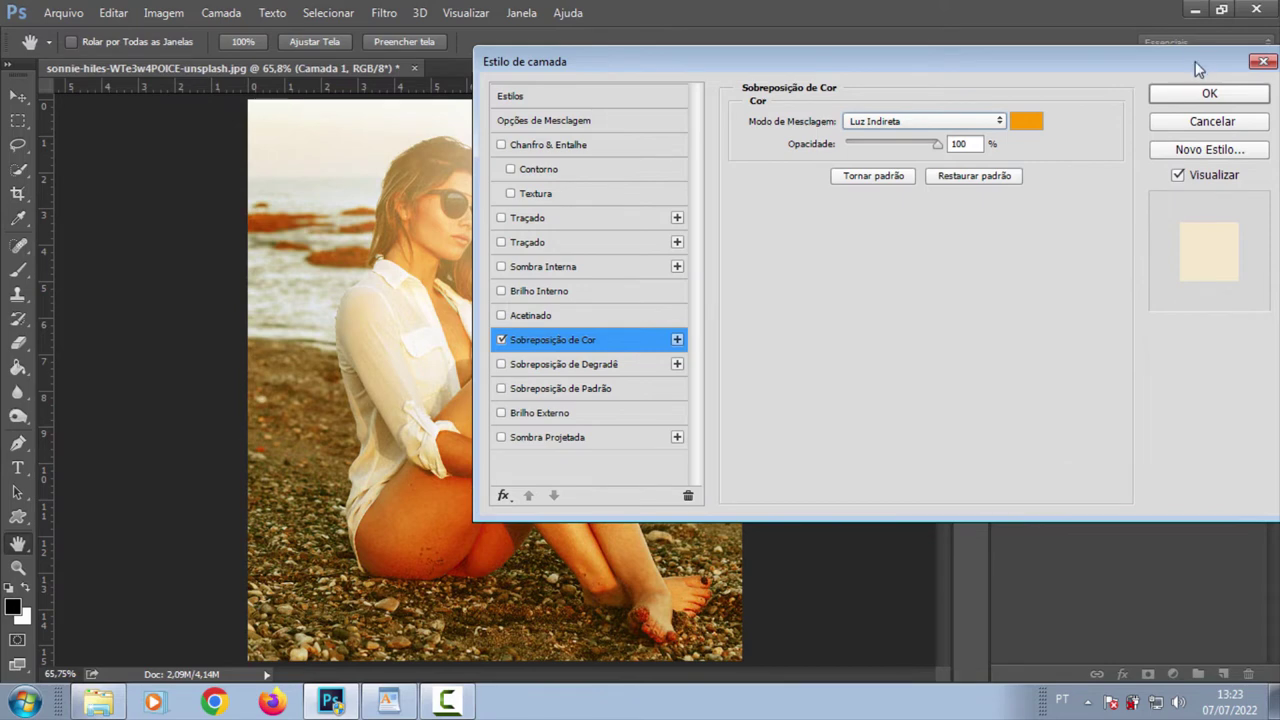
click(1194, 92)
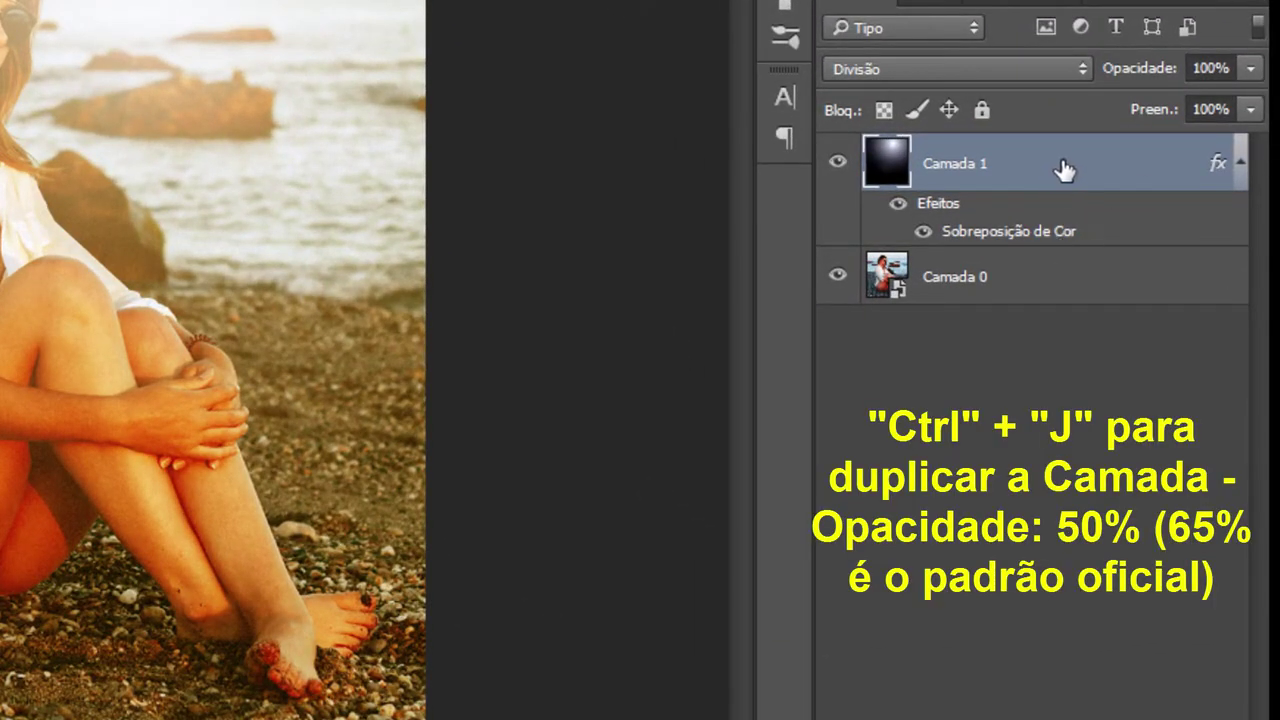
Duplicate Camada 1 and lower the copy's opacity to 50%.
key(ctrl+j)
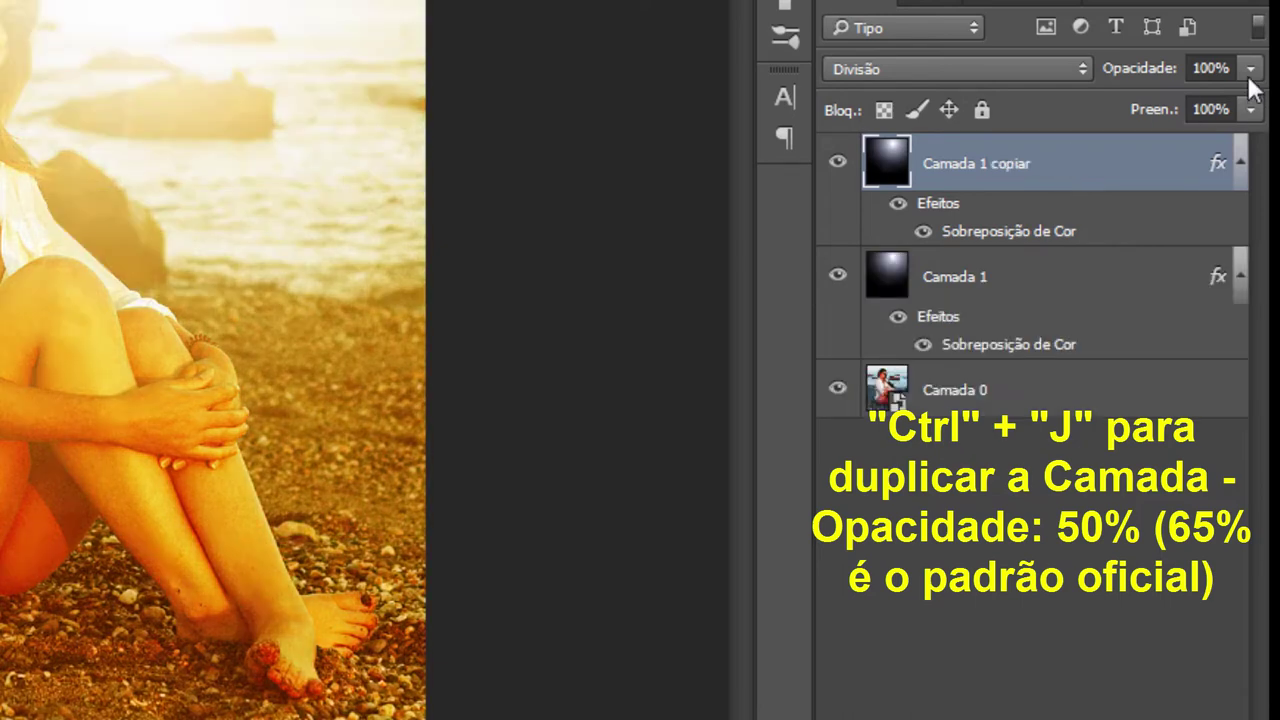
click(1250, 68)
drag(1248, 100, 1187, 104)
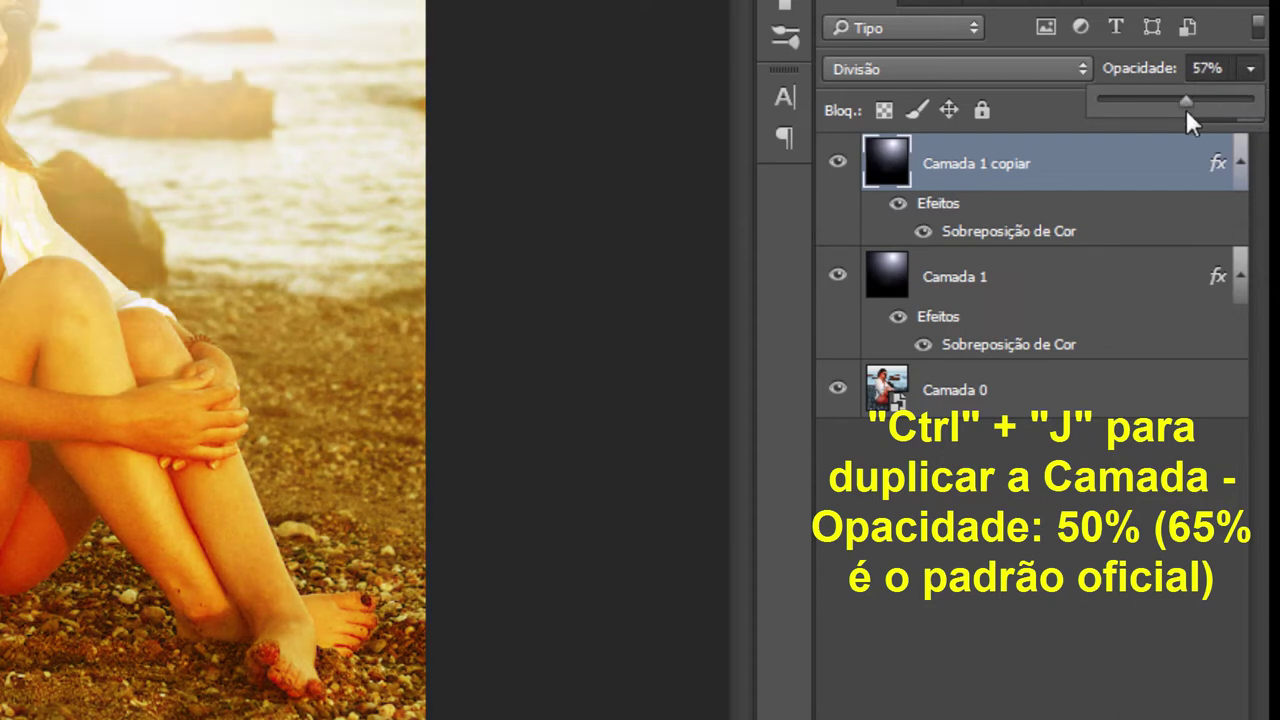
drag(1186, 109, 1175, 108)
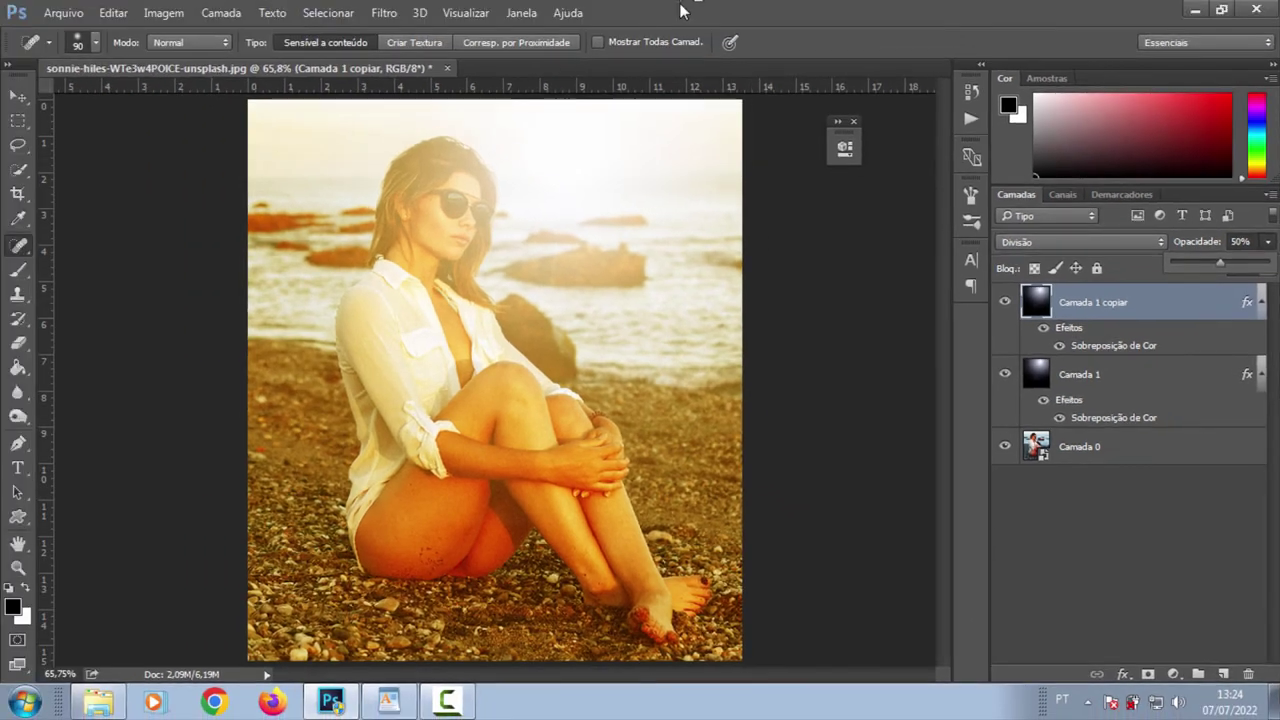
Apply Brilho Difuso from the Filter Gallery with graininess 0, glow 1, clear amount 7.
click(388, 13)
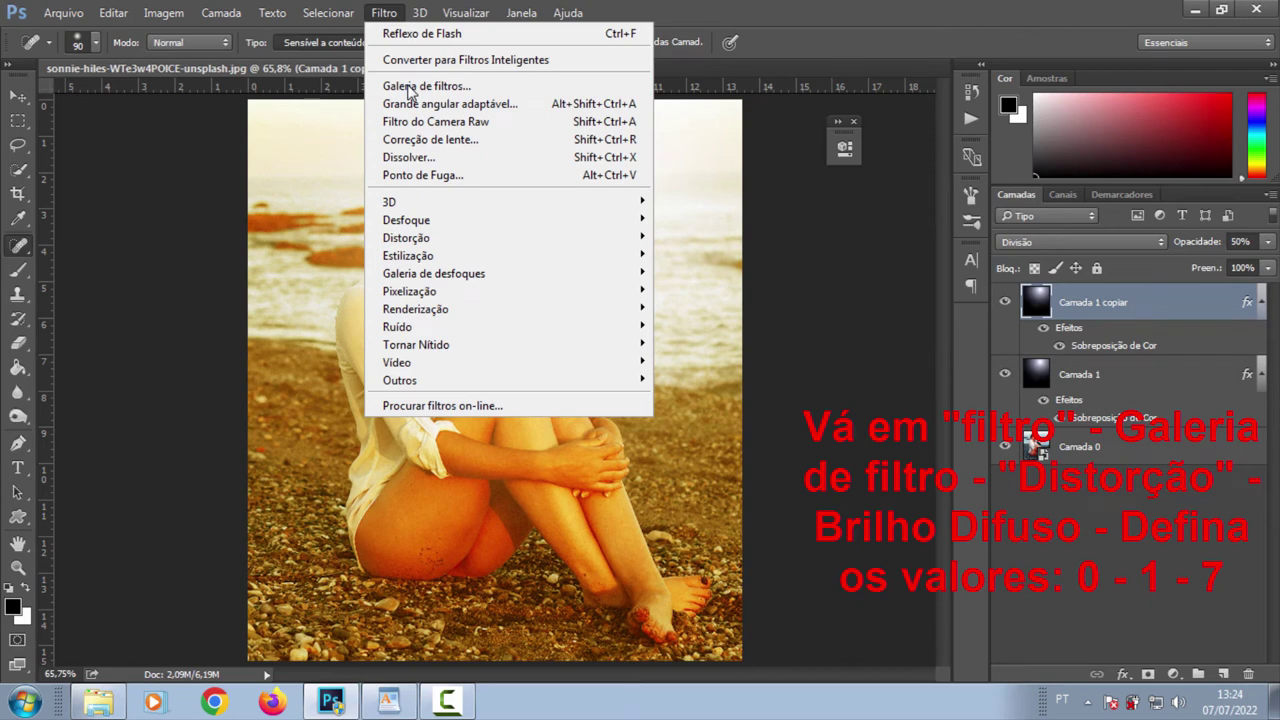
click(420, 86)
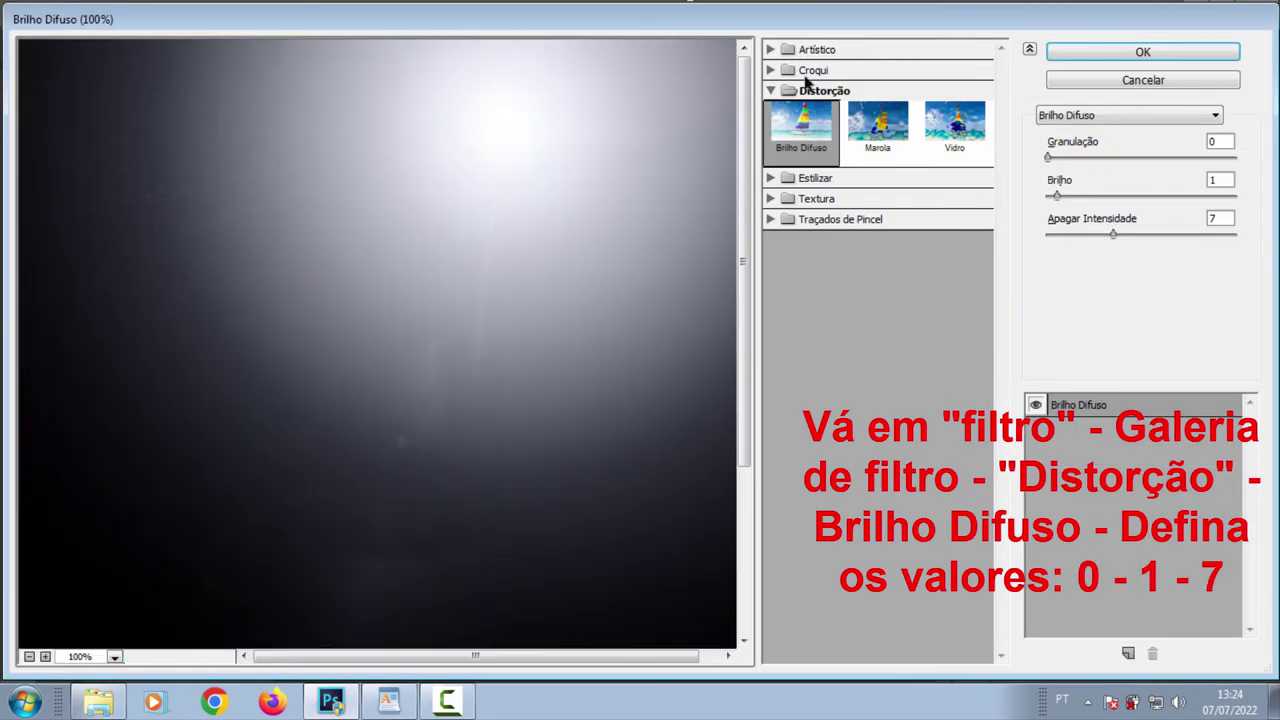
click(818, 92)
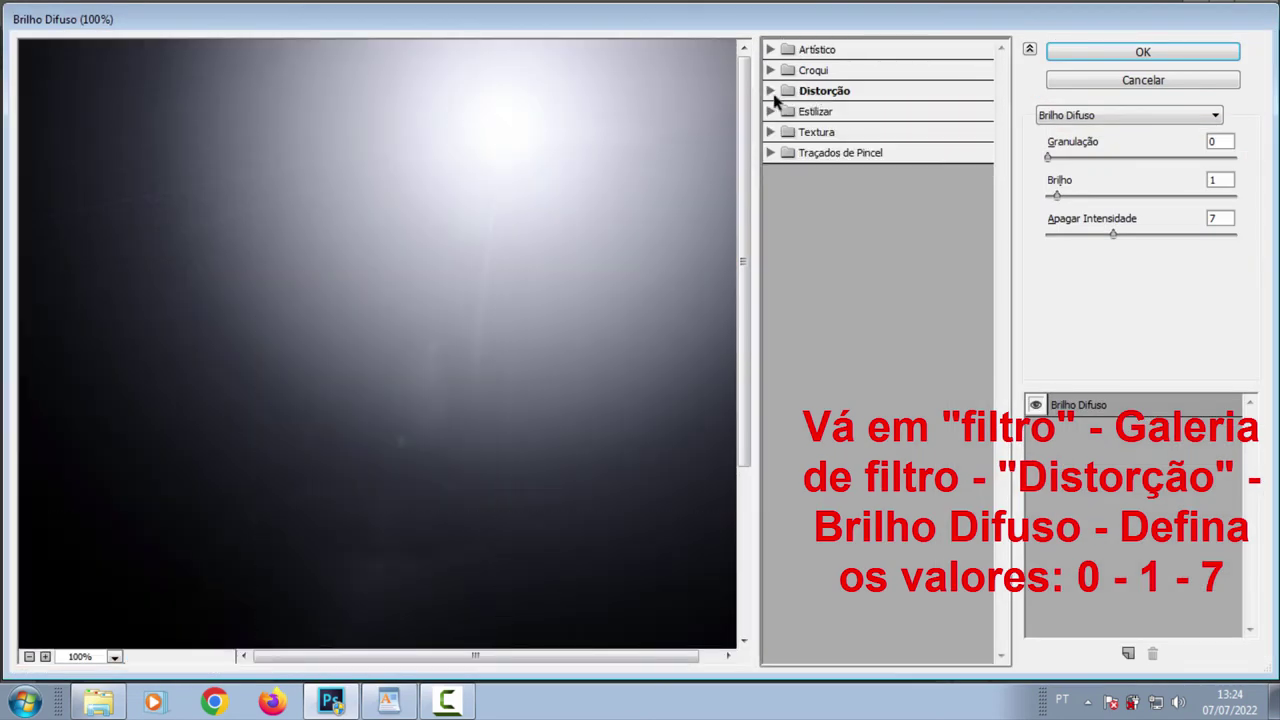
click(770, 91)
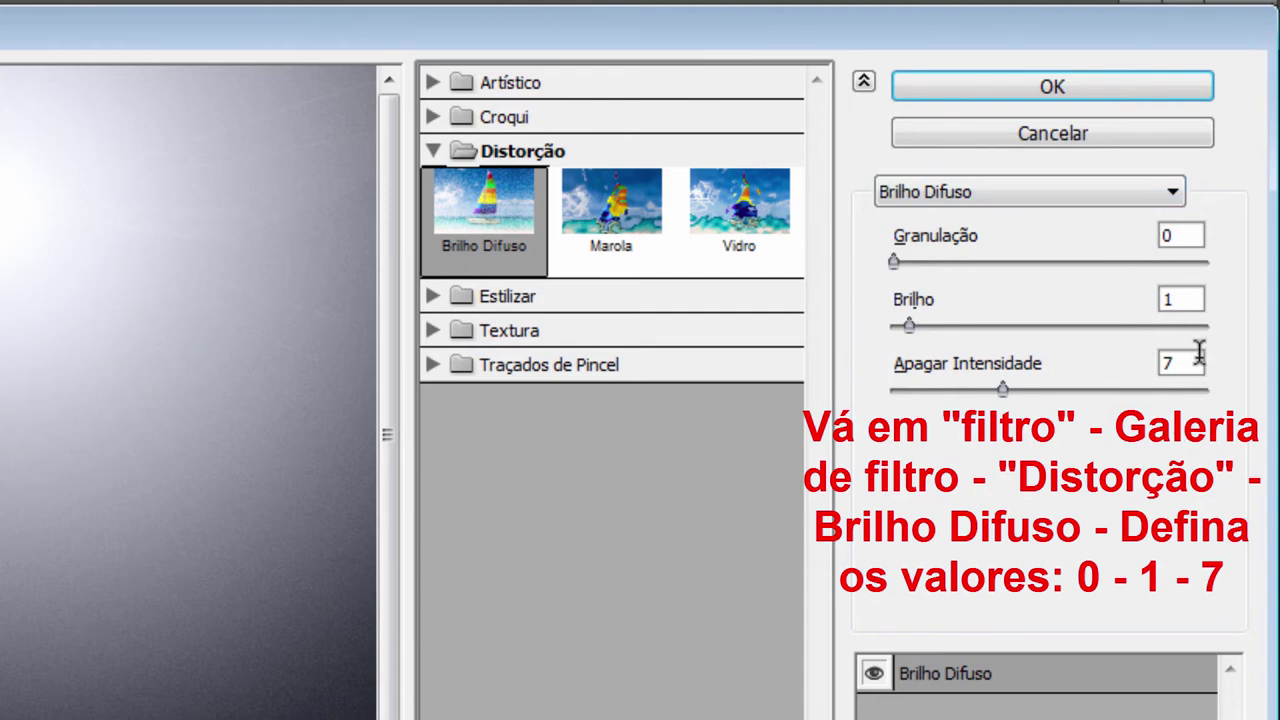
click(1060, 84)
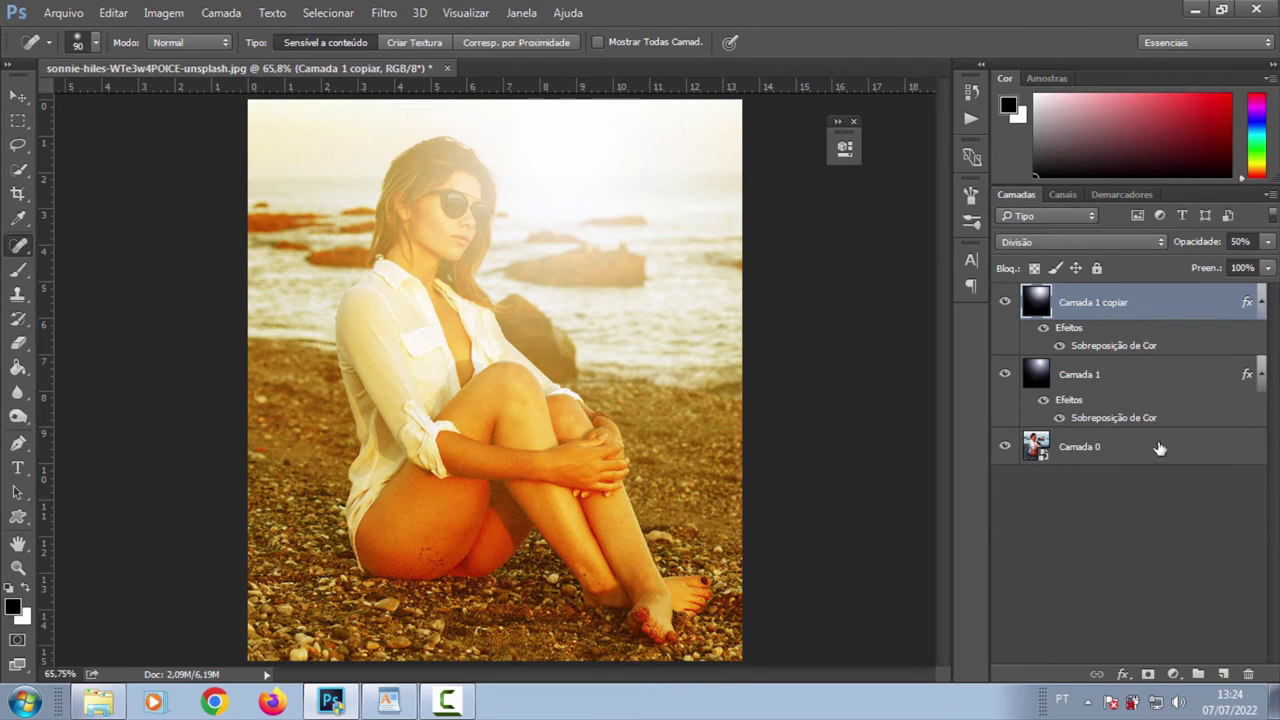
Select all three layers and convert them into a single smart object.
shift+click(1160, 449)
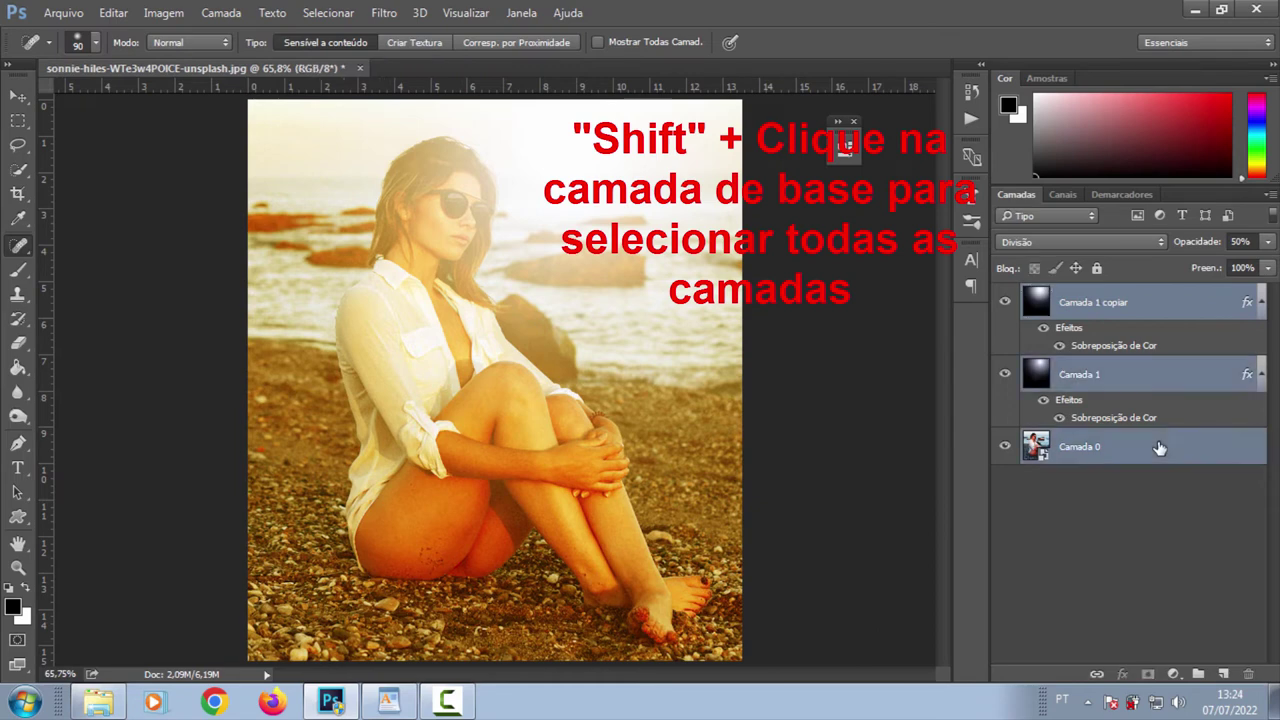
click(1268, 196)
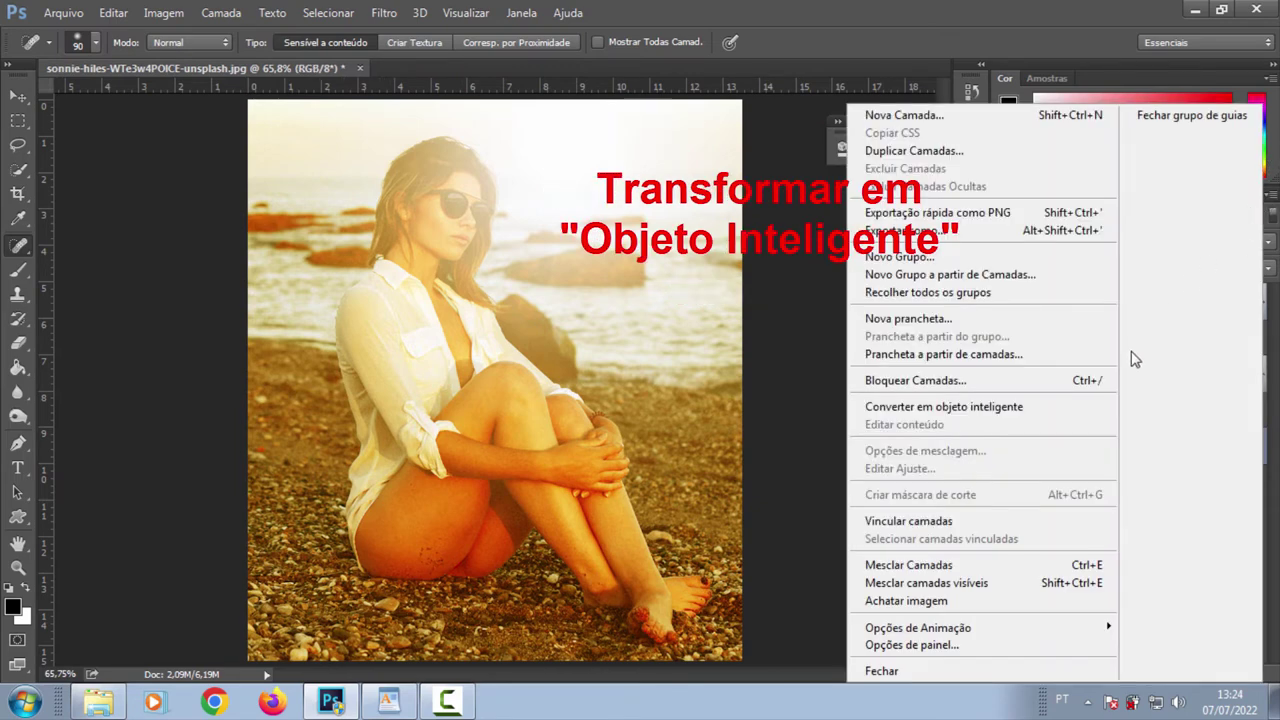
click(1036, 408)
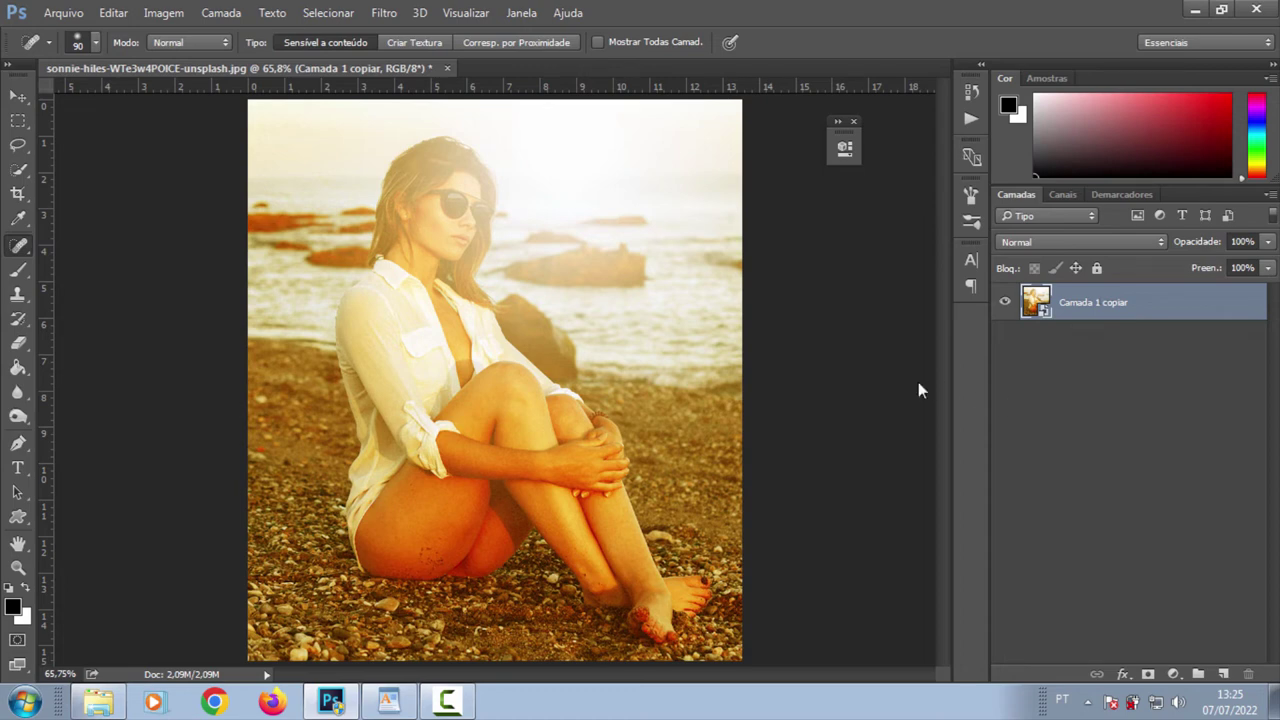
click(385, 13)
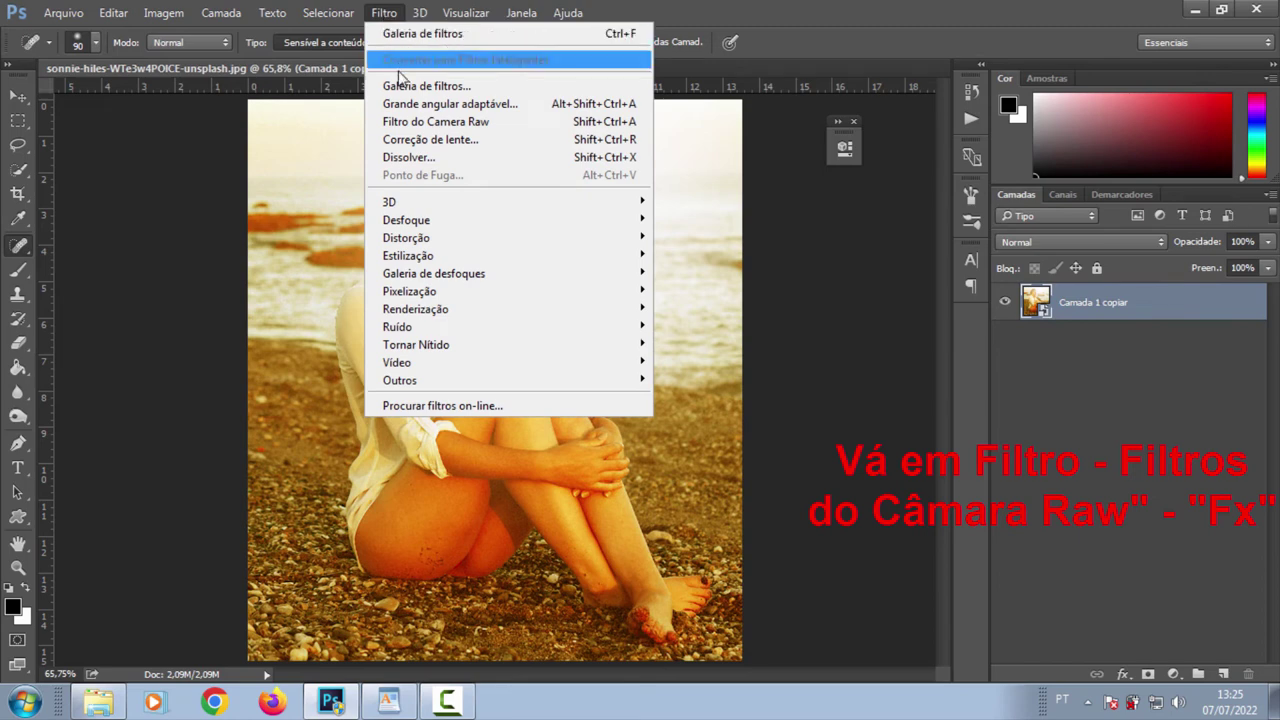
Open the Camera Raw Filter's Effects panel and enter grain values in its fields.
click(410, 122)
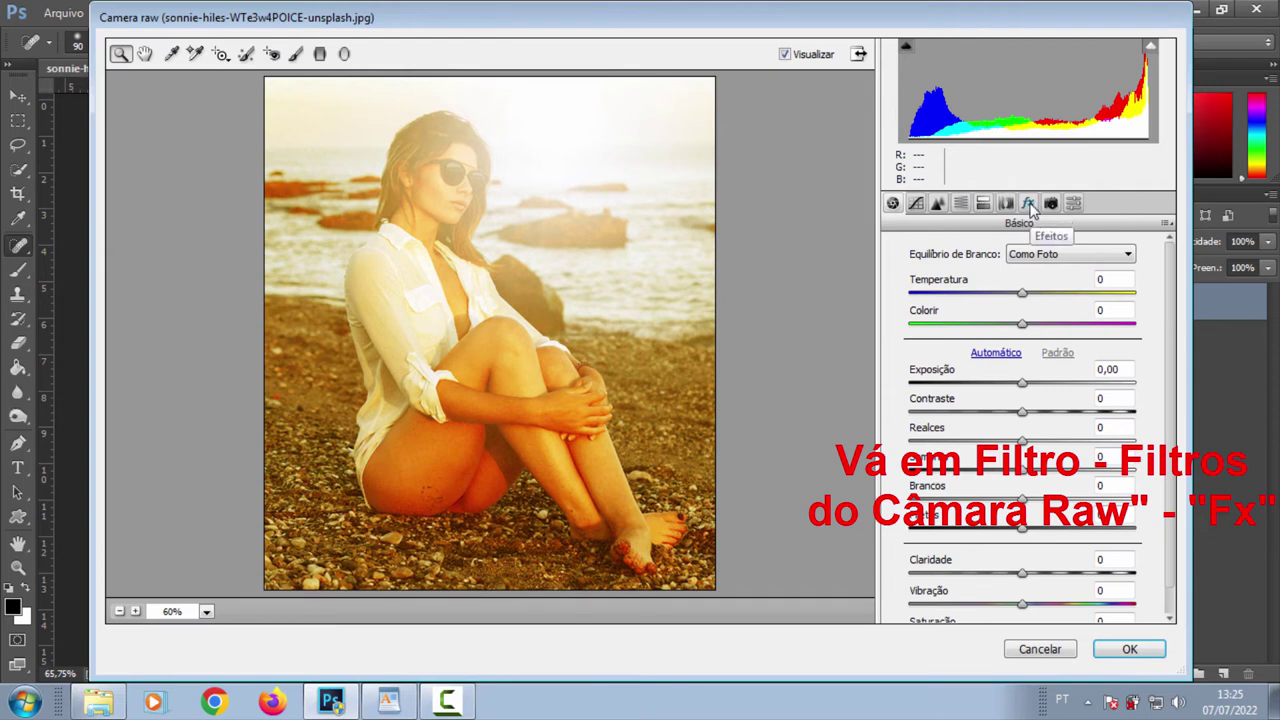
click(1029, 204)
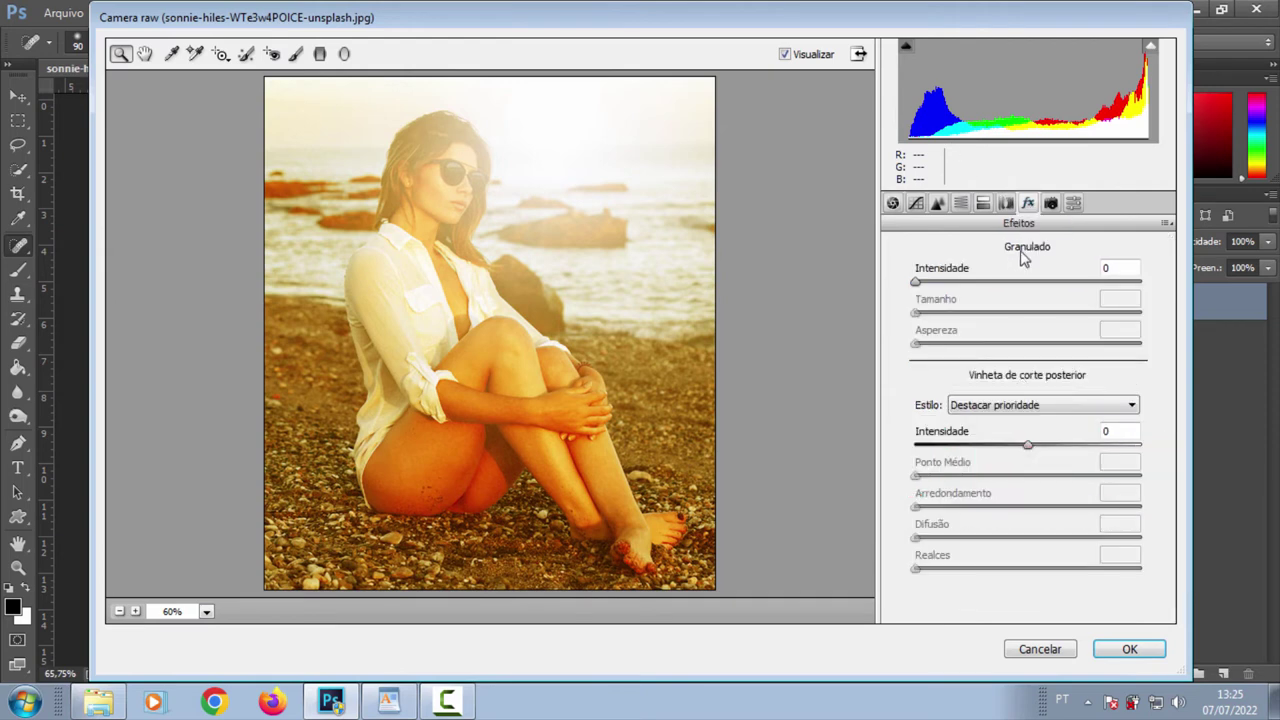
click(1118, 268)
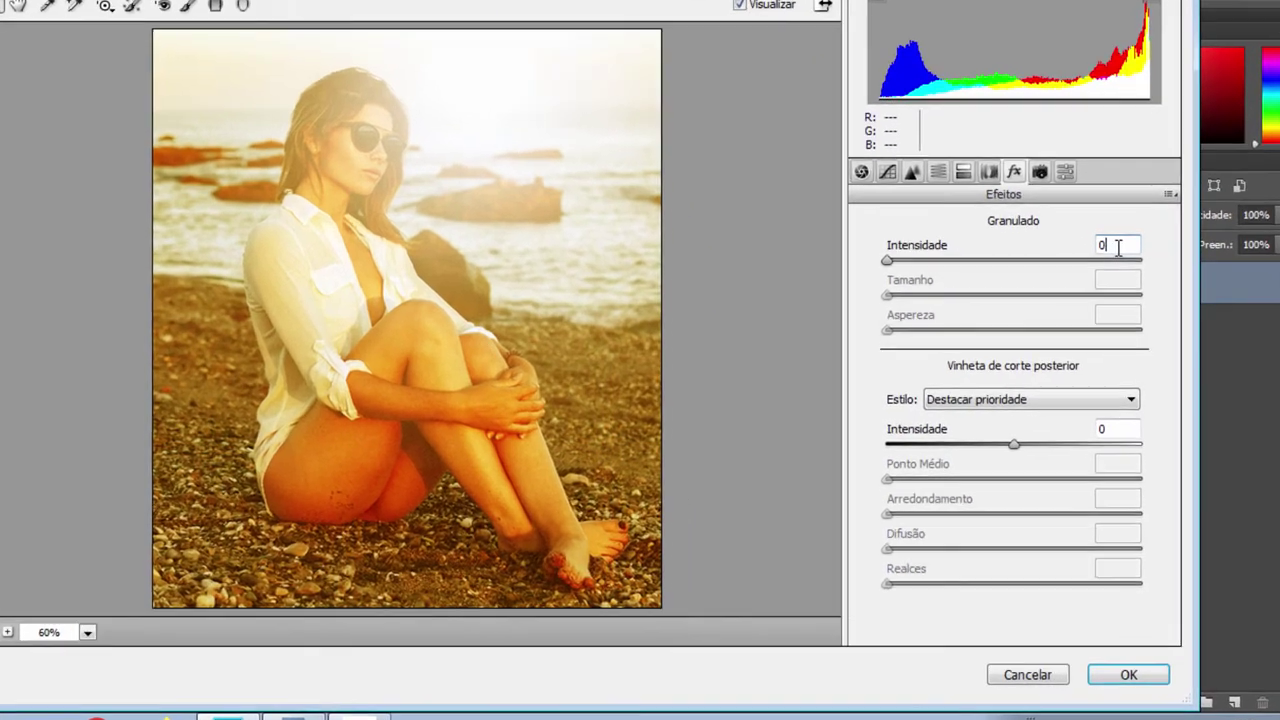
text(50)
key(Tab)
text(25)
key(Tab)
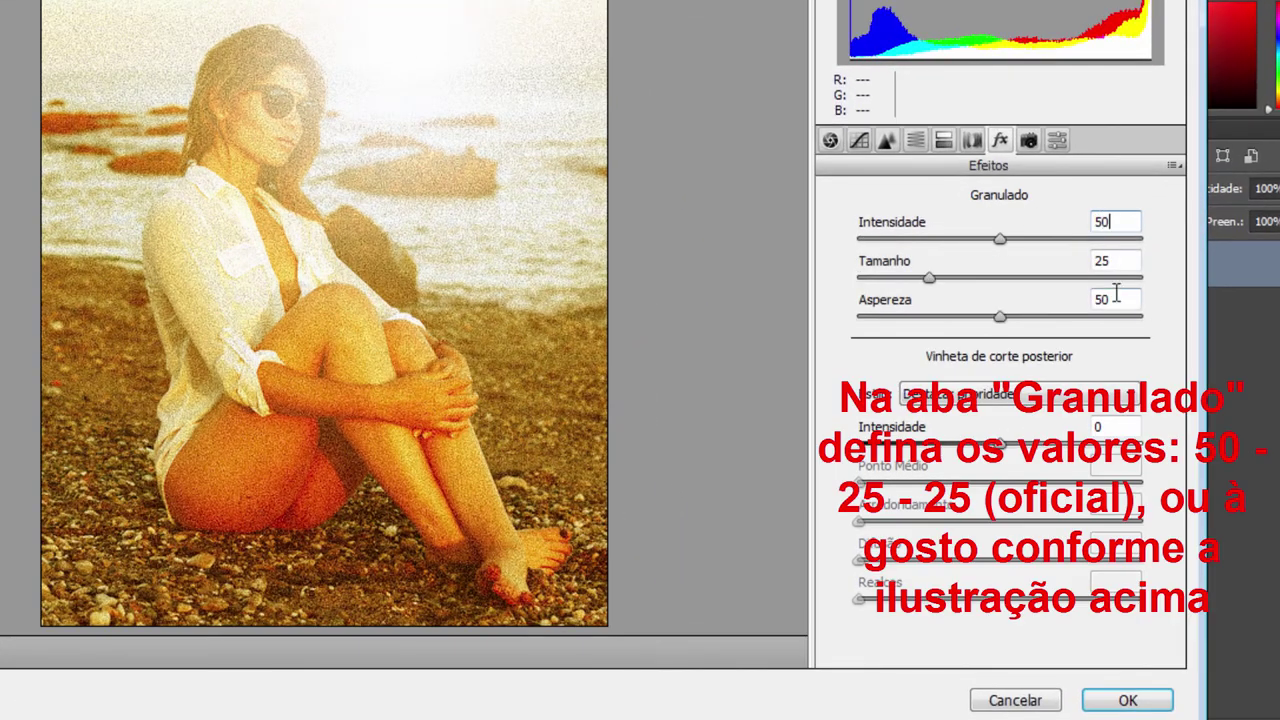
text(25)
Set Grain to intensity 20, size 50 and roughness 25, then apply the filter.
click(1000, 240)
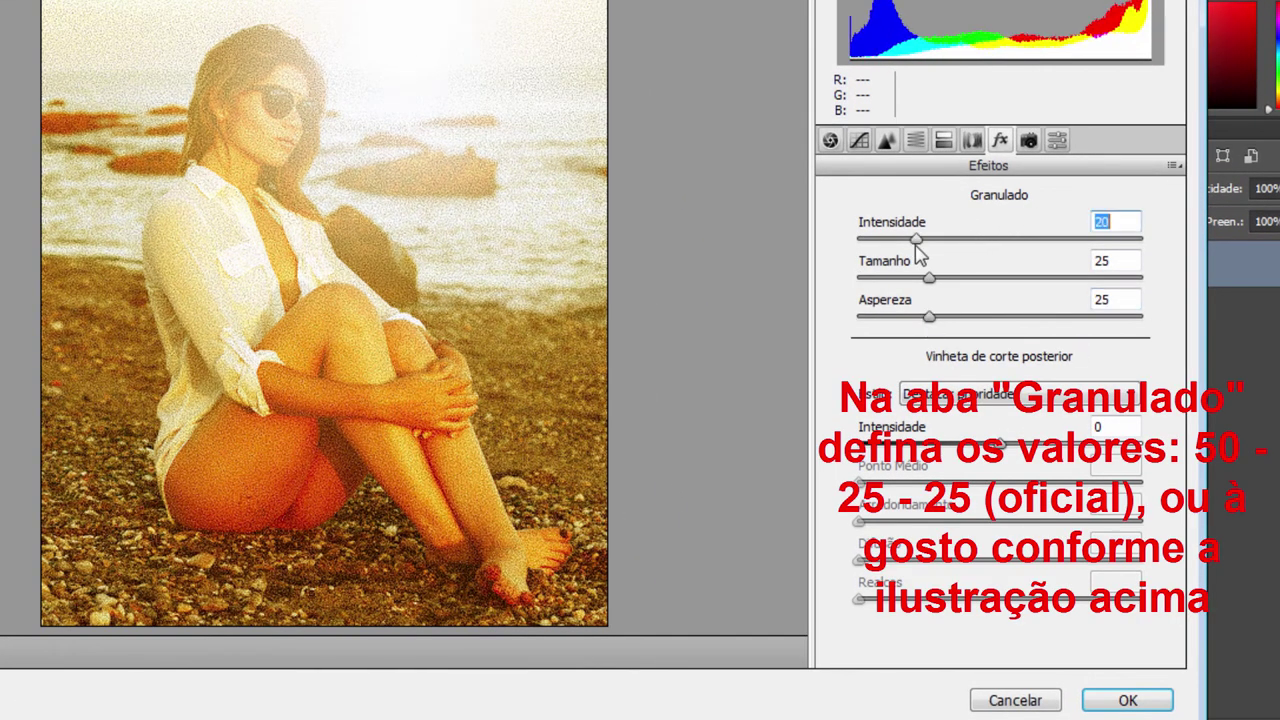
mouse_move(929, 277)
mouse_down()
mouse_move(885, 278)
mouse_move(929, 278)
mouse_move(906, 318)
mouse_up()
mouse_move(1026, 317)
mouse_down()
mouse_move(1150, 328)
mouse_move(777, 337)
mouse_up()
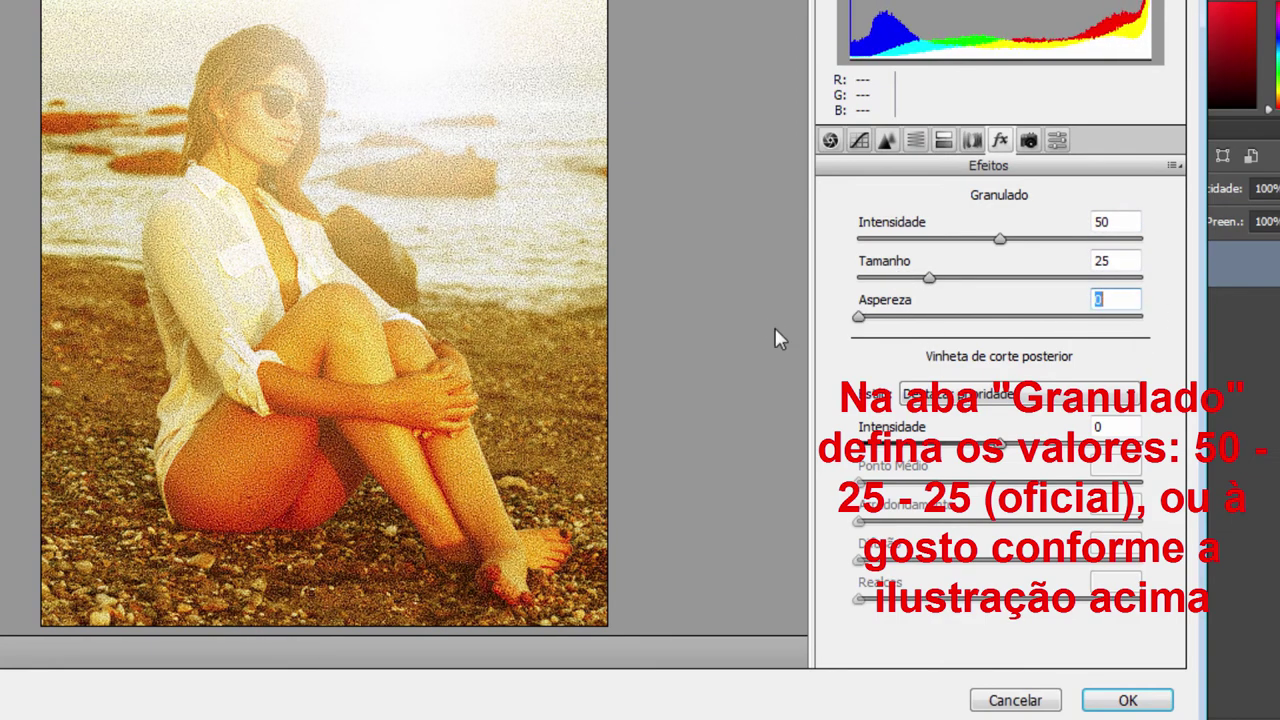
drag(862, 278, 829, 294)
click(960, 240)
drag(960, 241, 916, 241)
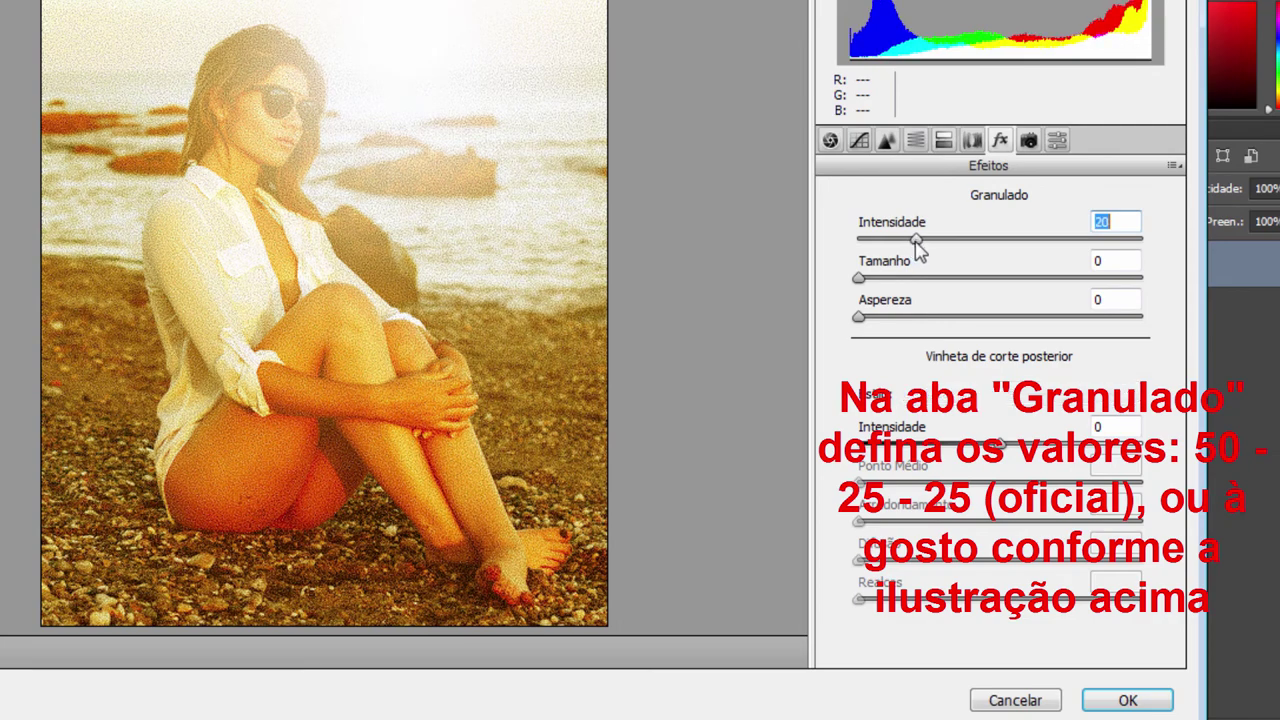
drag(858, 278, 1000, 278)
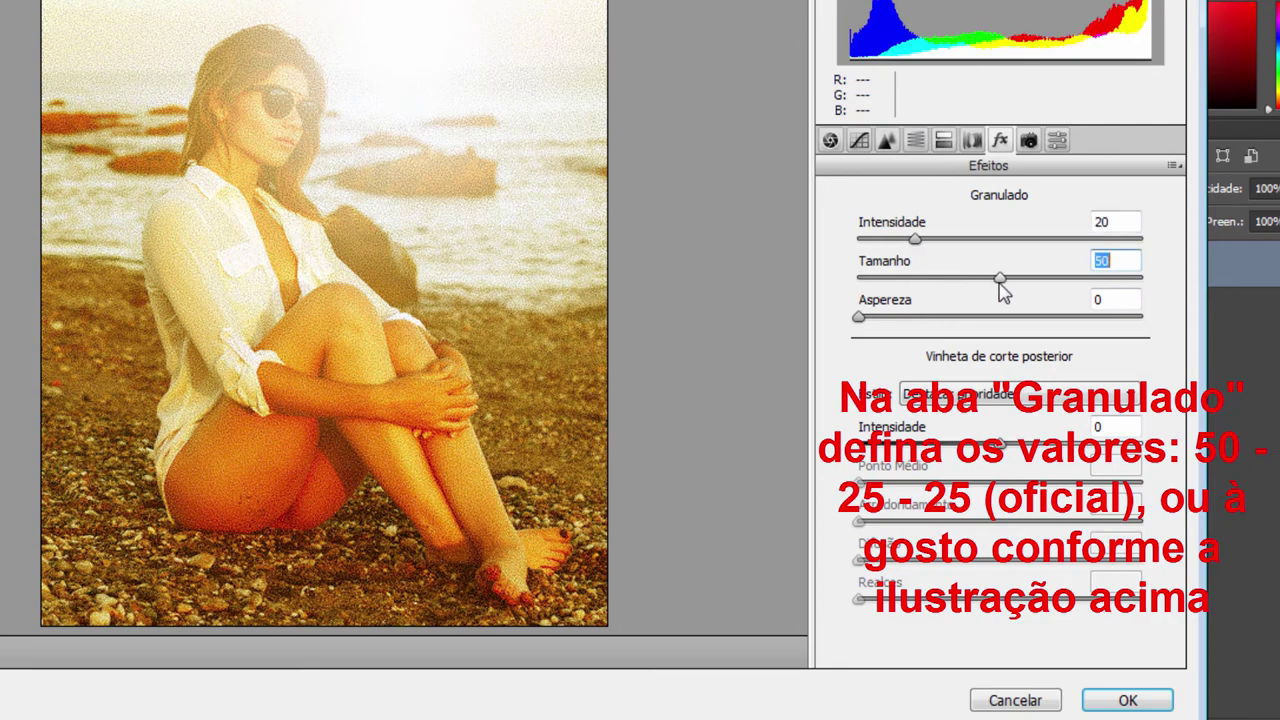
mouse_move(858, 317)
mouse_down()
mouse_move(940, 317)
mouse_move(929, 320)
mouse_up()
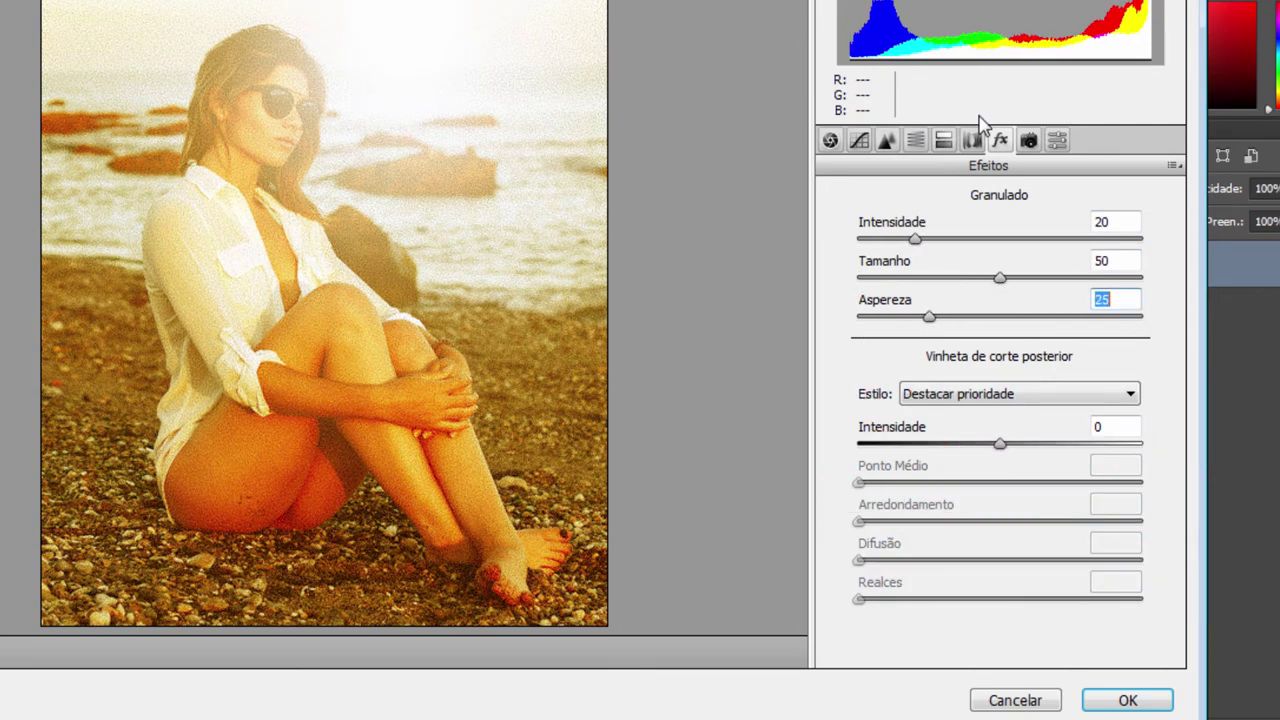
click(1127, 701)
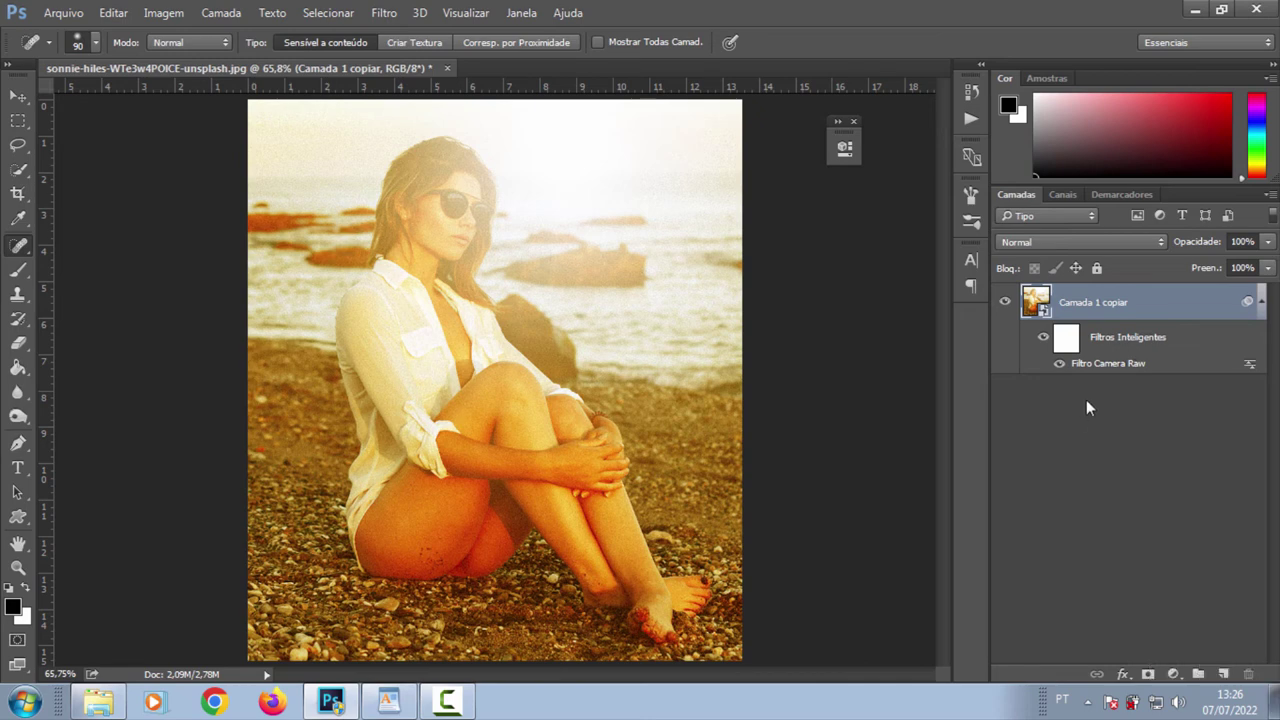
Apply a Desfoque Gaussiano (Gaussian blur) with a 0,5 pixel radius, previewing it on the face.
click(385, 14)
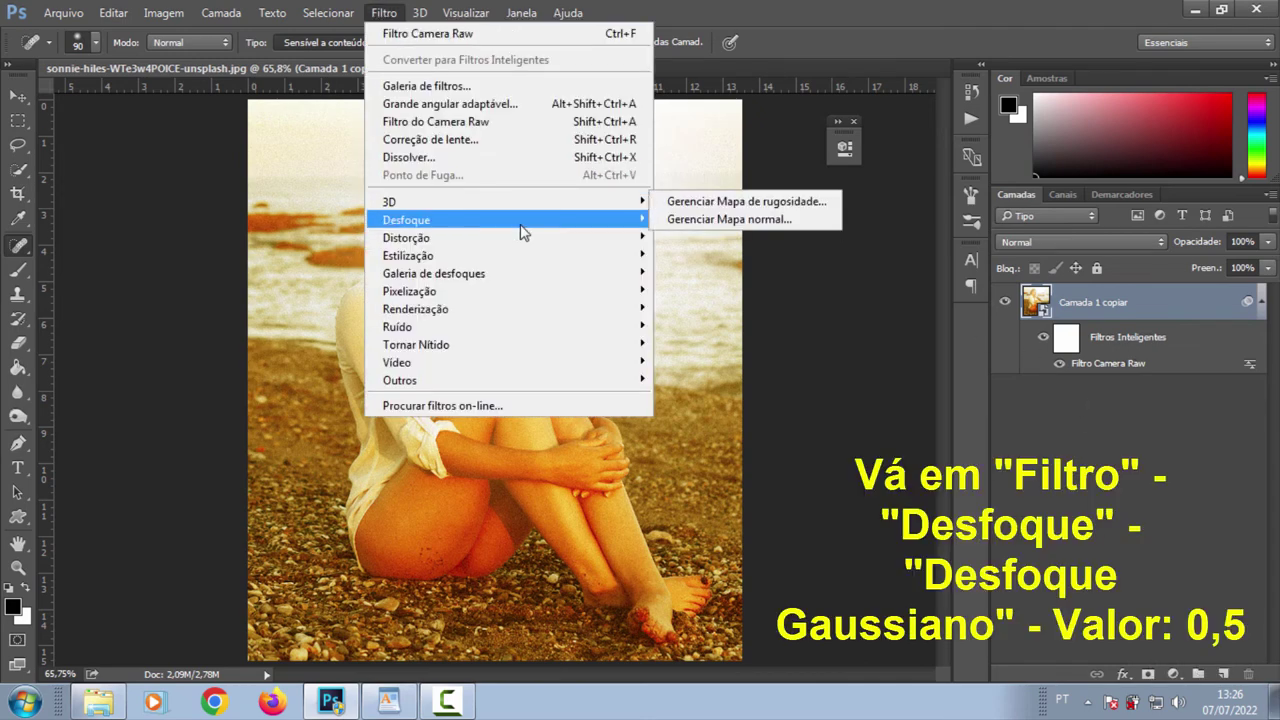
mouse_move(406, 220)
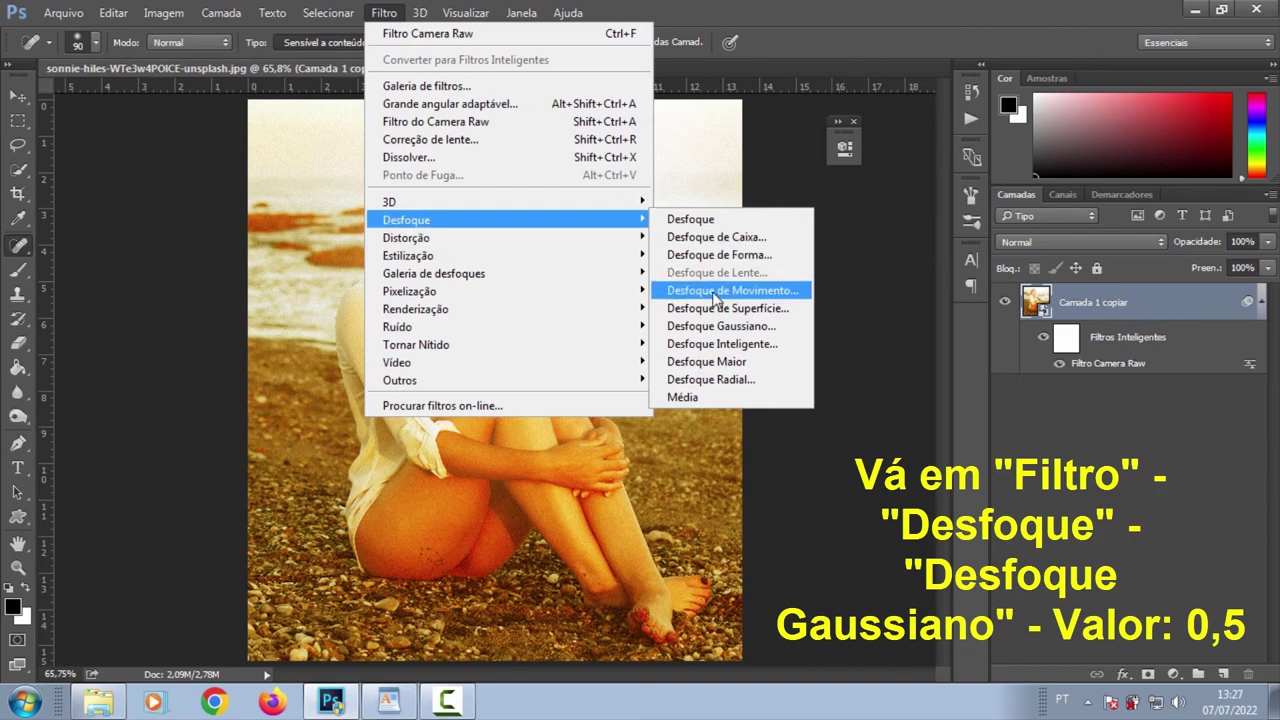
click(720, 327)
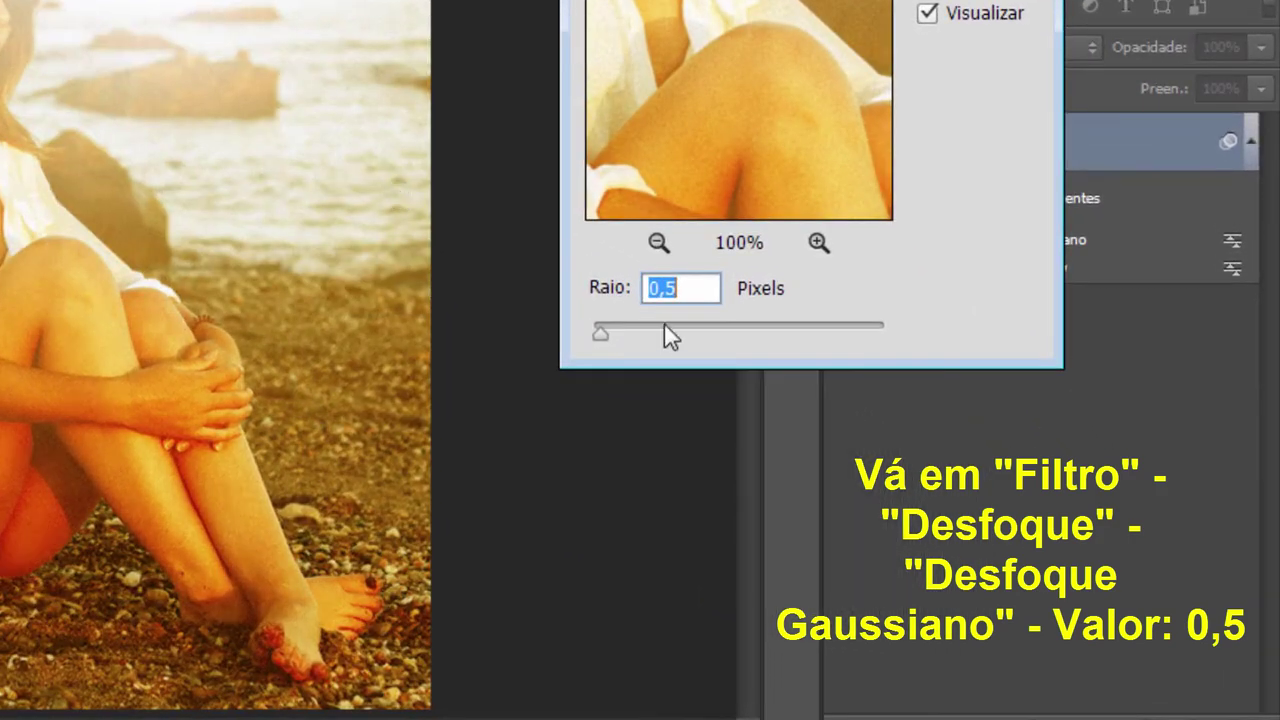
click(690, 287)
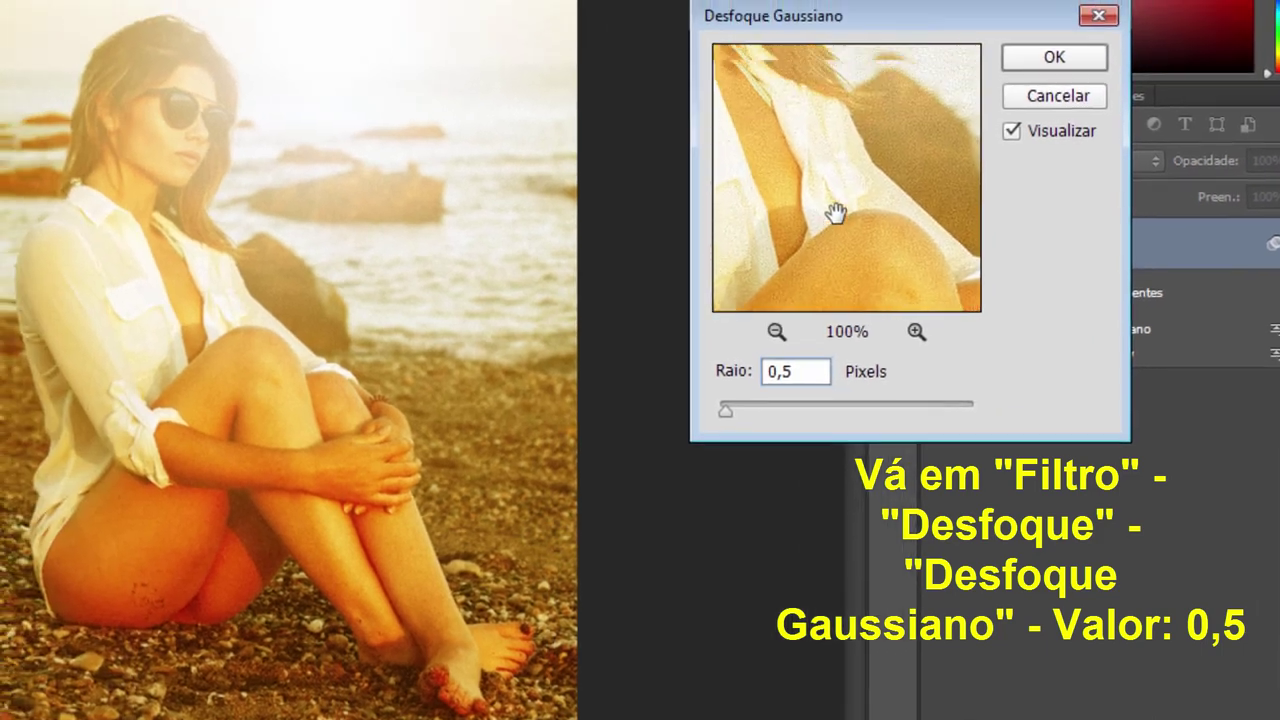
mouse_move(838, 239)
mouse_down()
mouse_move(810, 72)
mouse_move(893, 247)
mouse_up()
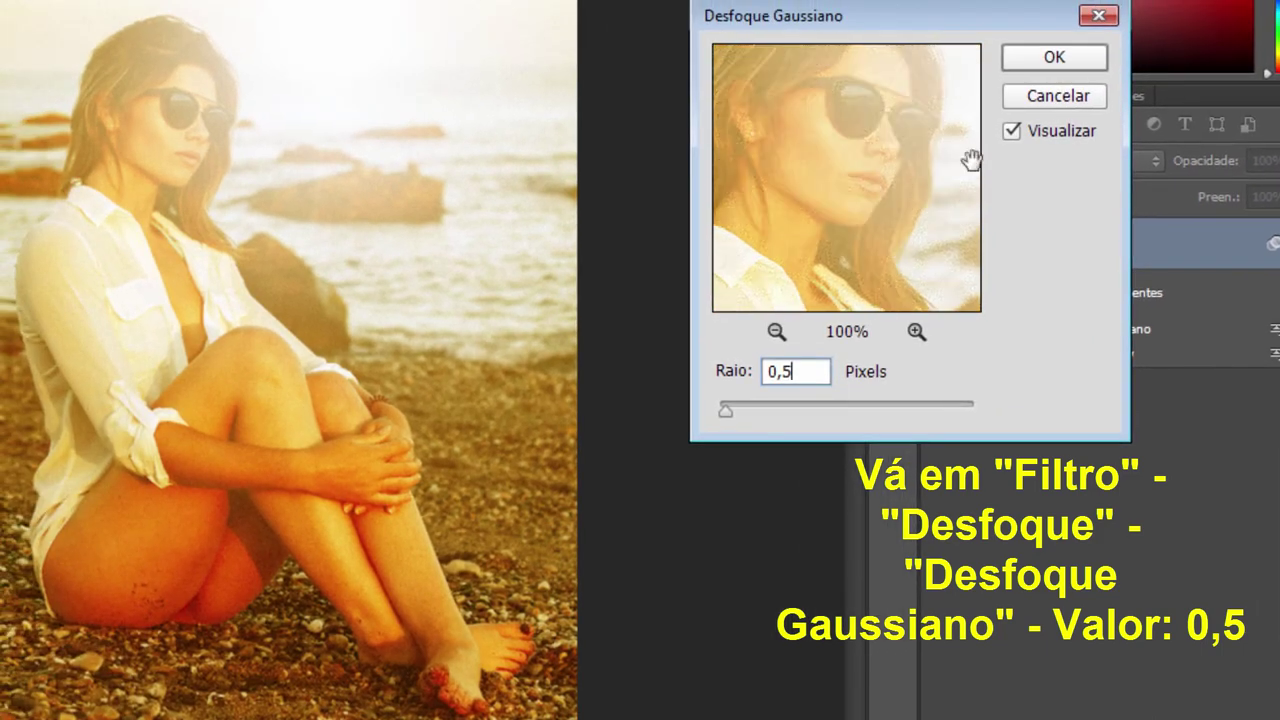
click(1048, 58)
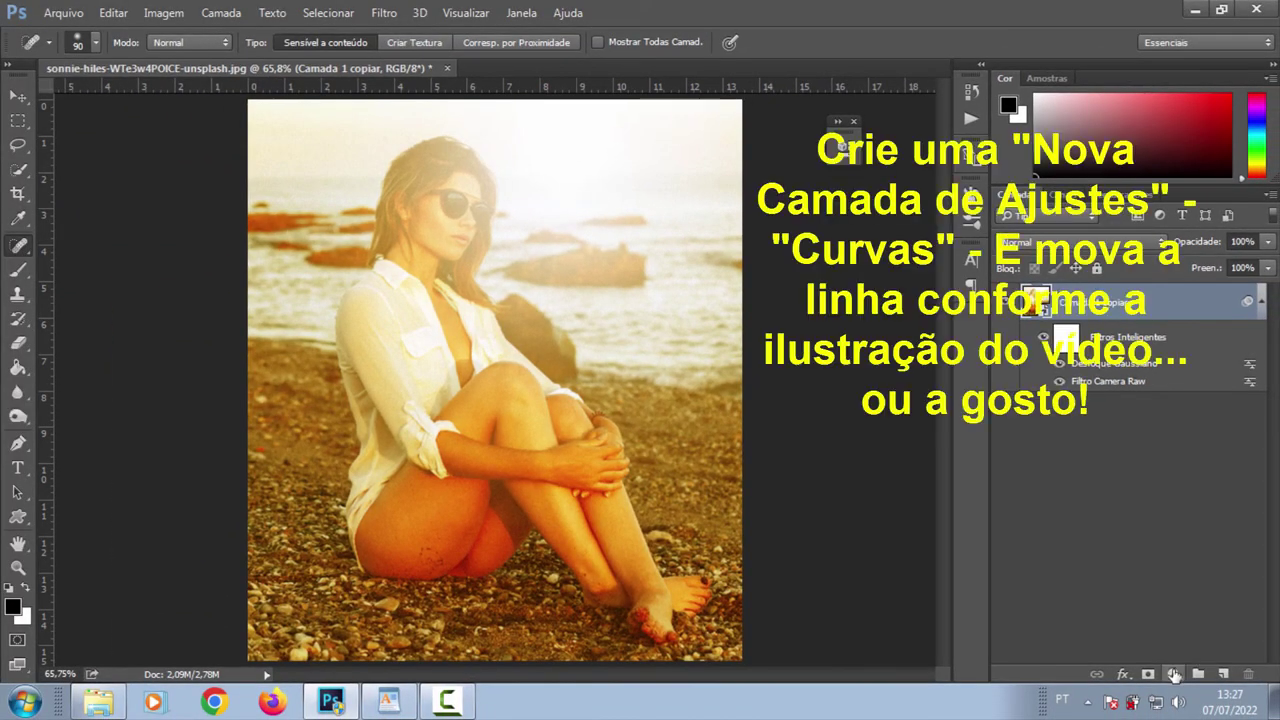
Add a Curvas adjustment layer and lower its curve to points 190→175 and 73→52.
click(1174, 675)
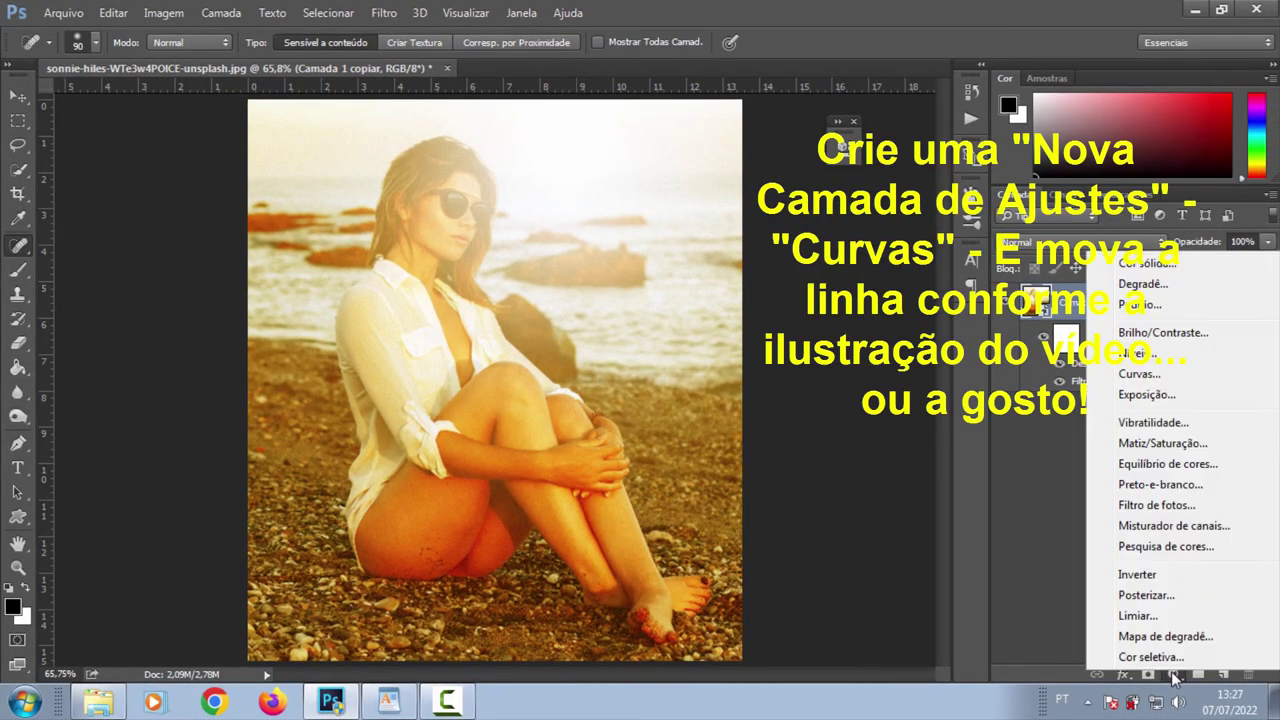
click(1140, 376)
click(1140, 376)
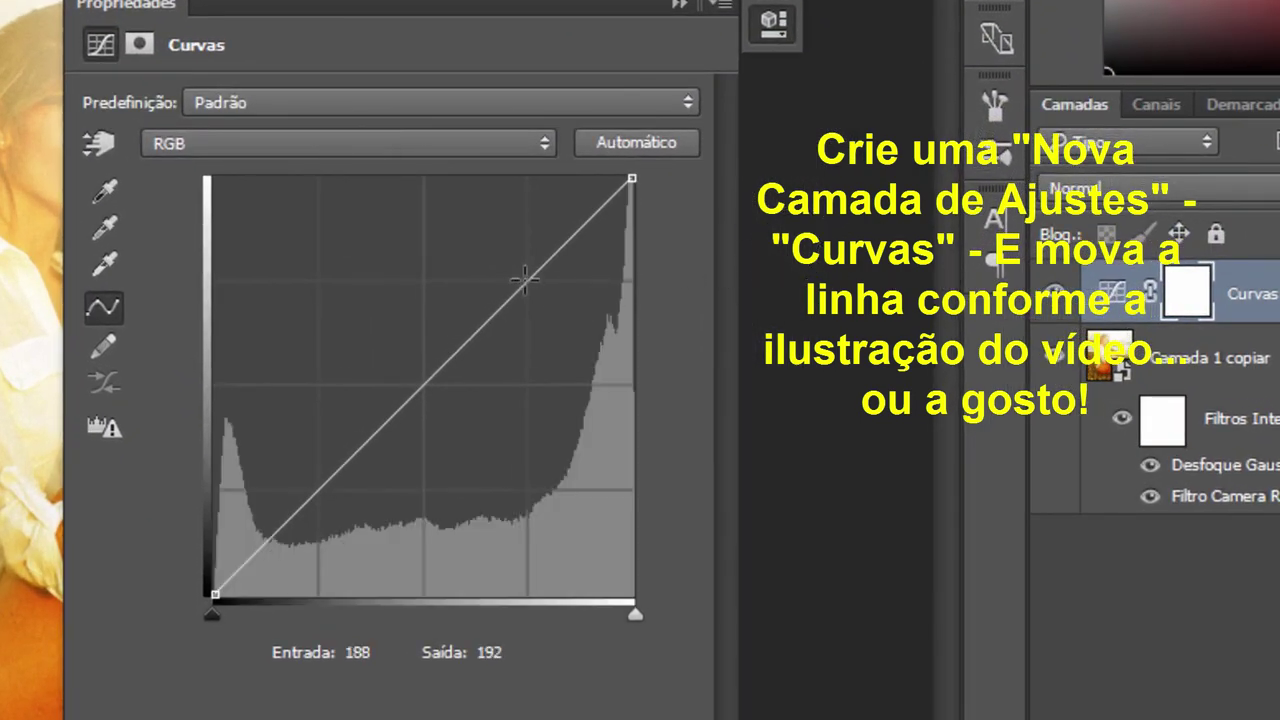
drag(524, 280, 526, 308)
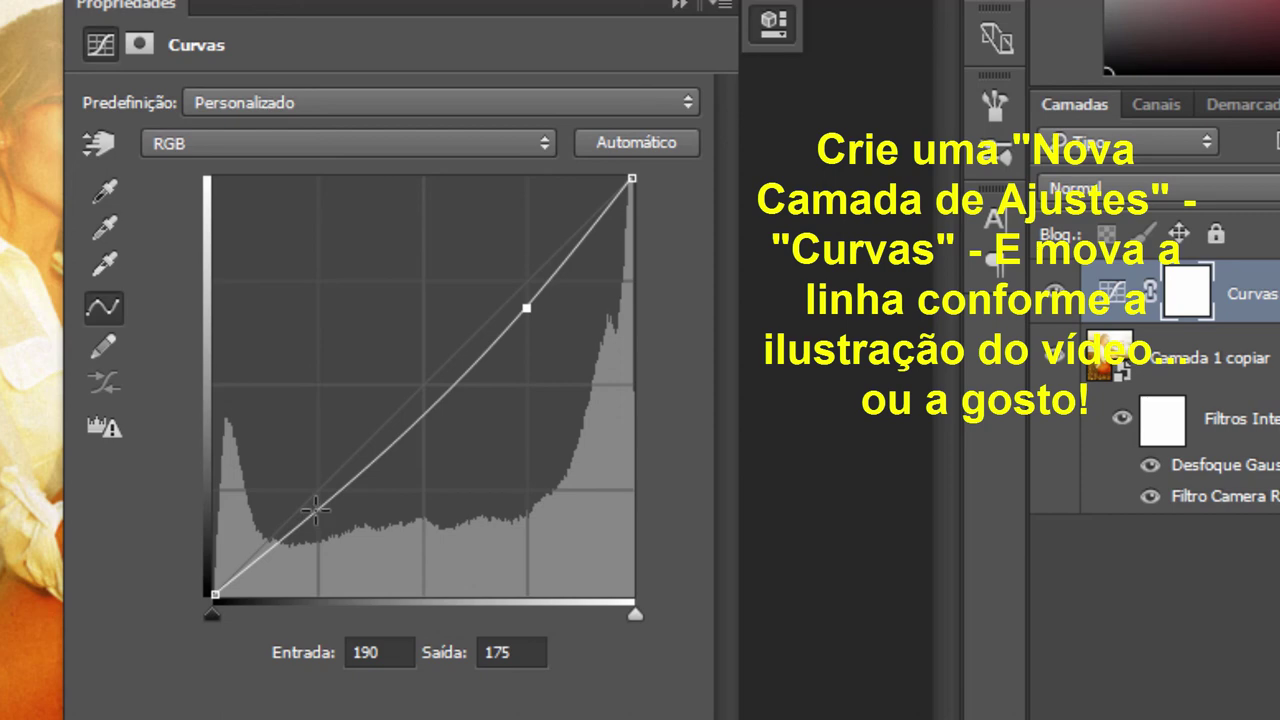
drag(316, 511, 335, 509)
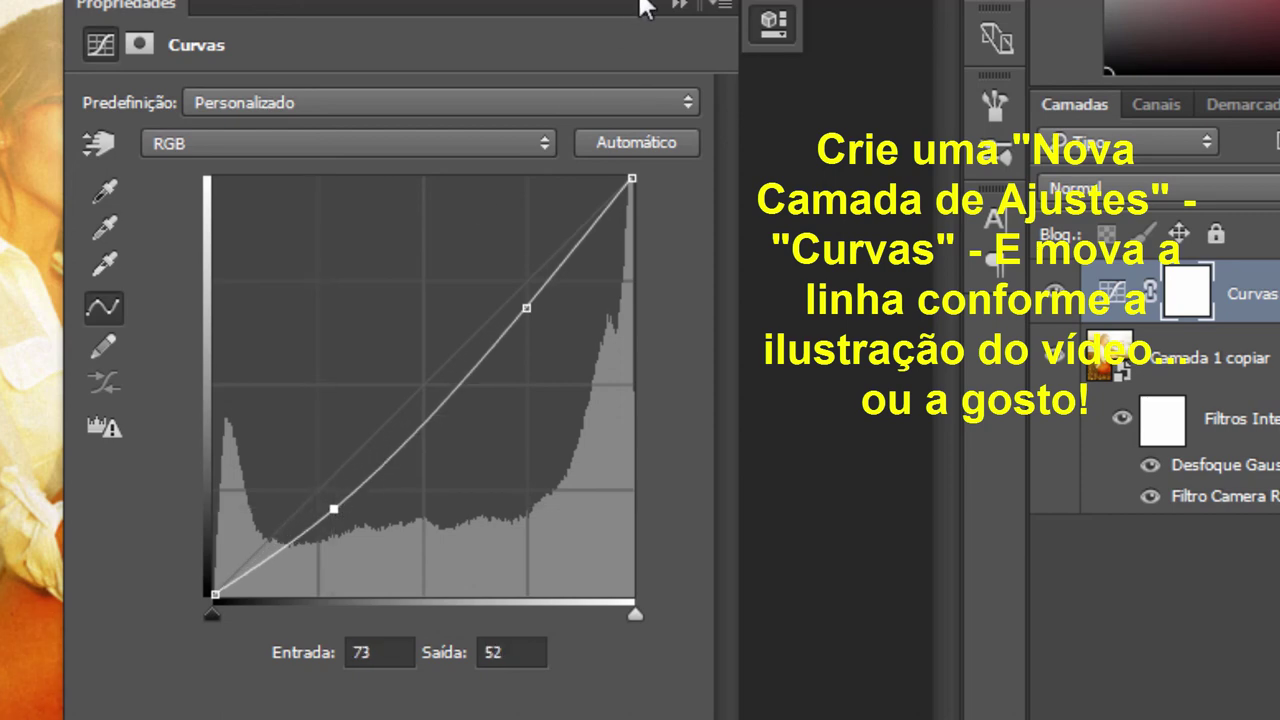
click(679, 4)
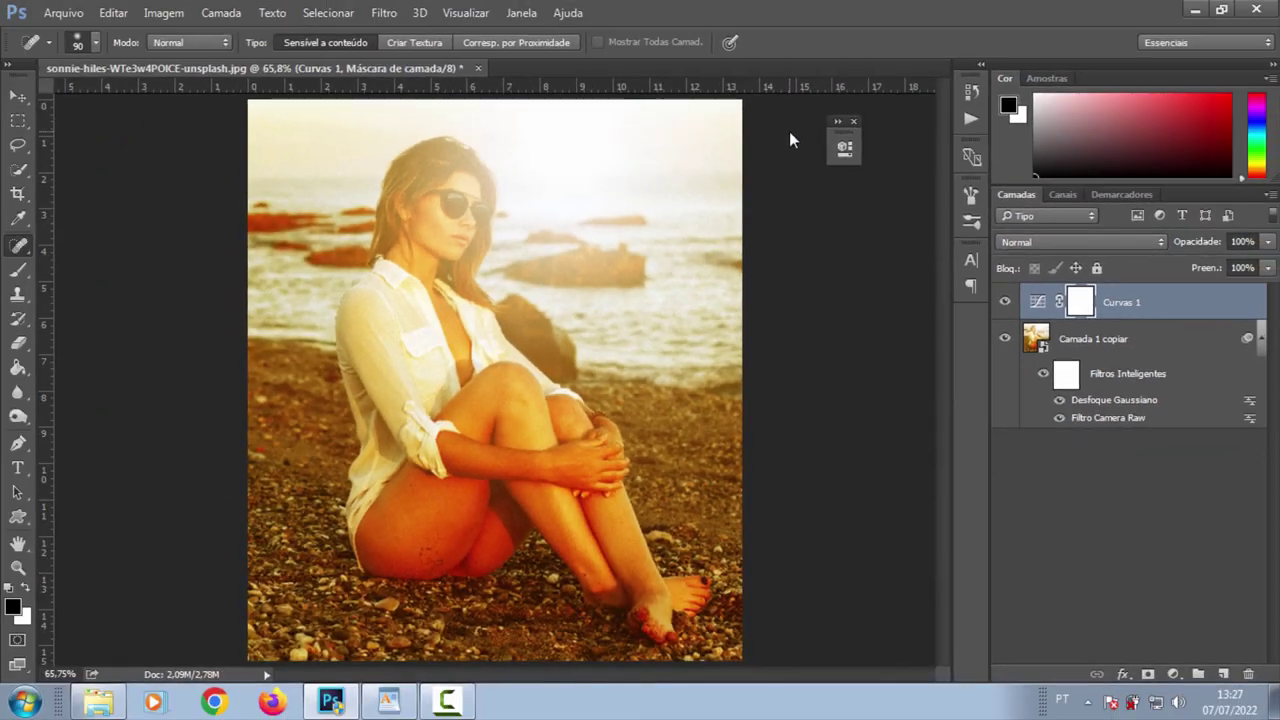